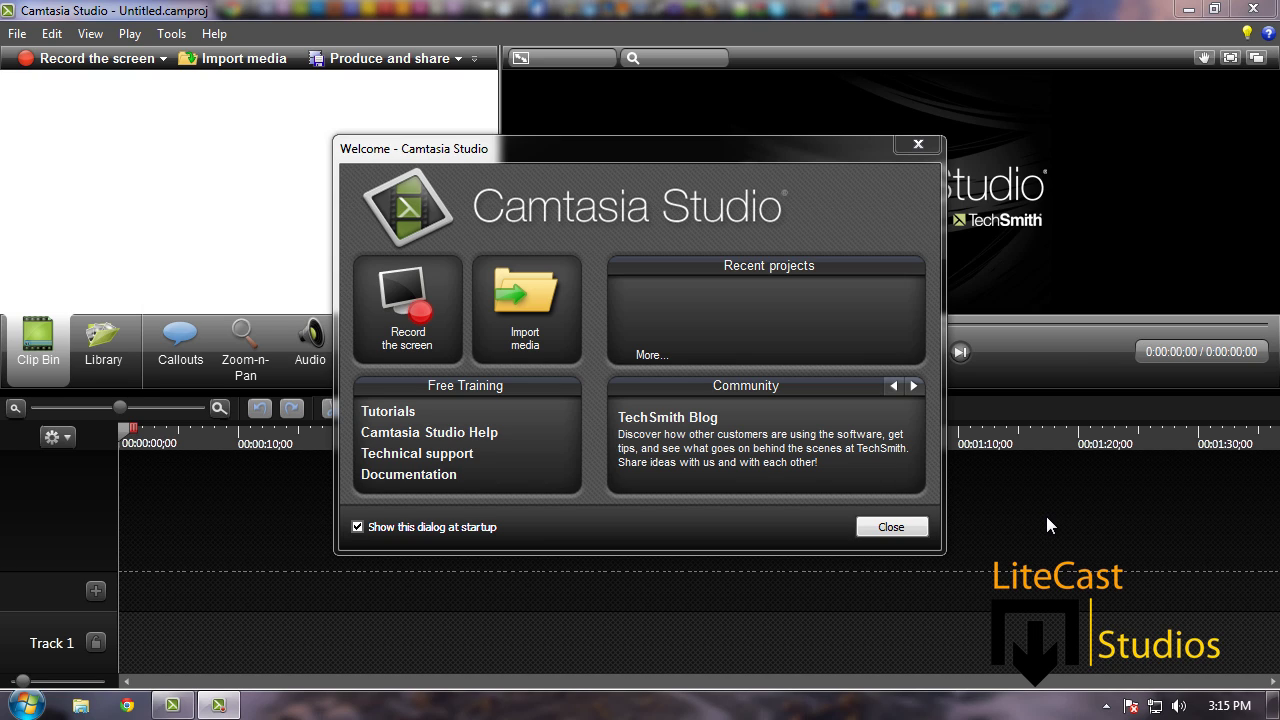
Import the Wildlife video from the Sample Videos folder in the Videos library
click(522, 325)
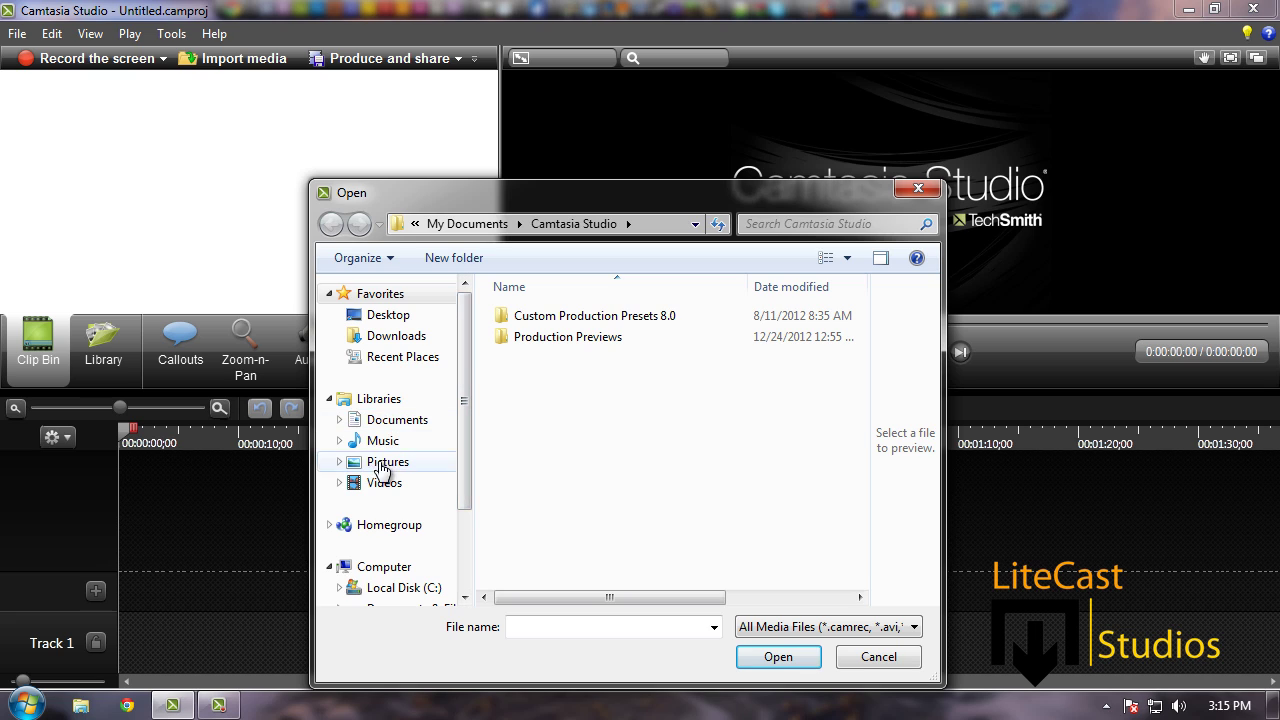
click(384, 482)
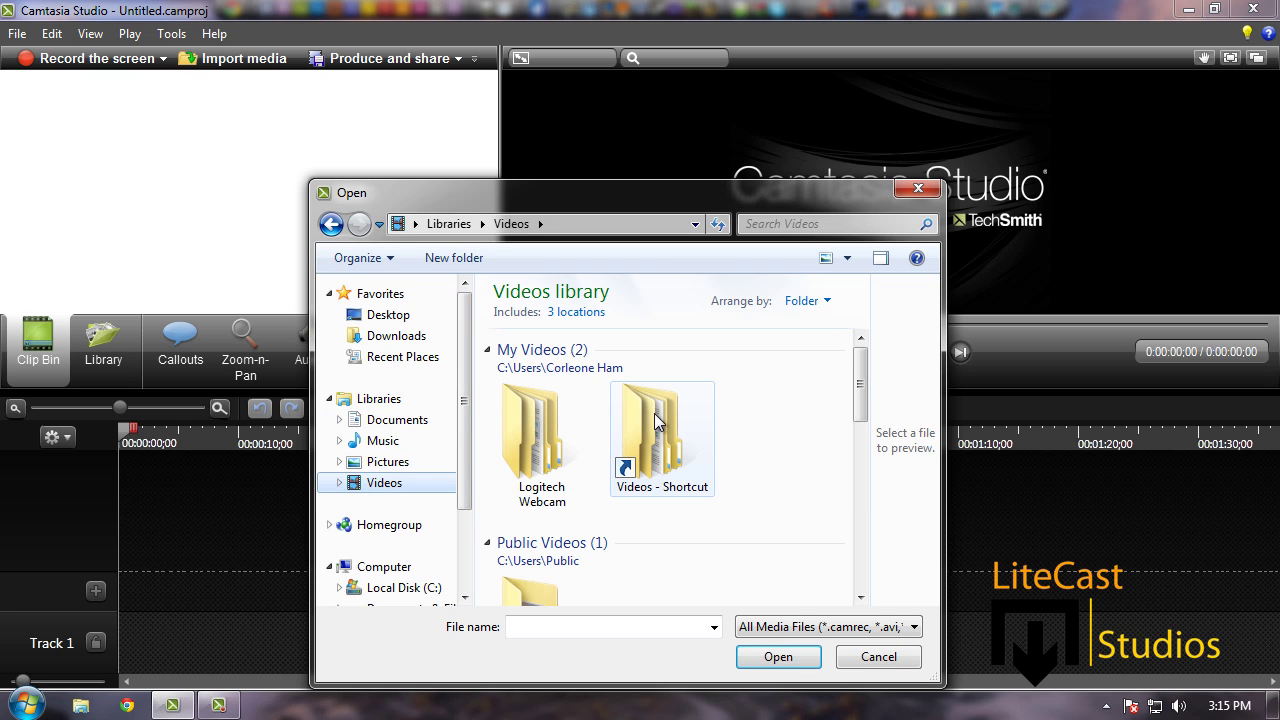
drag(858, 398, 838, 449)
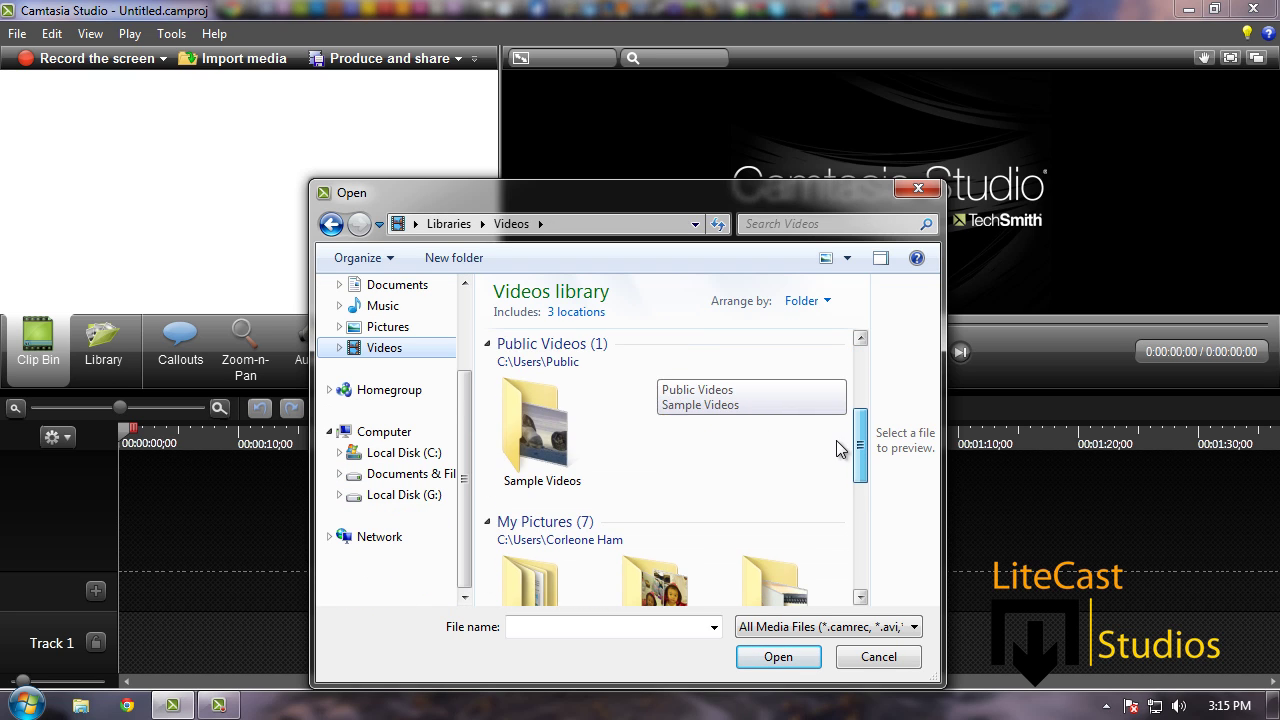
double_click(533, 432)
click(556, 384)
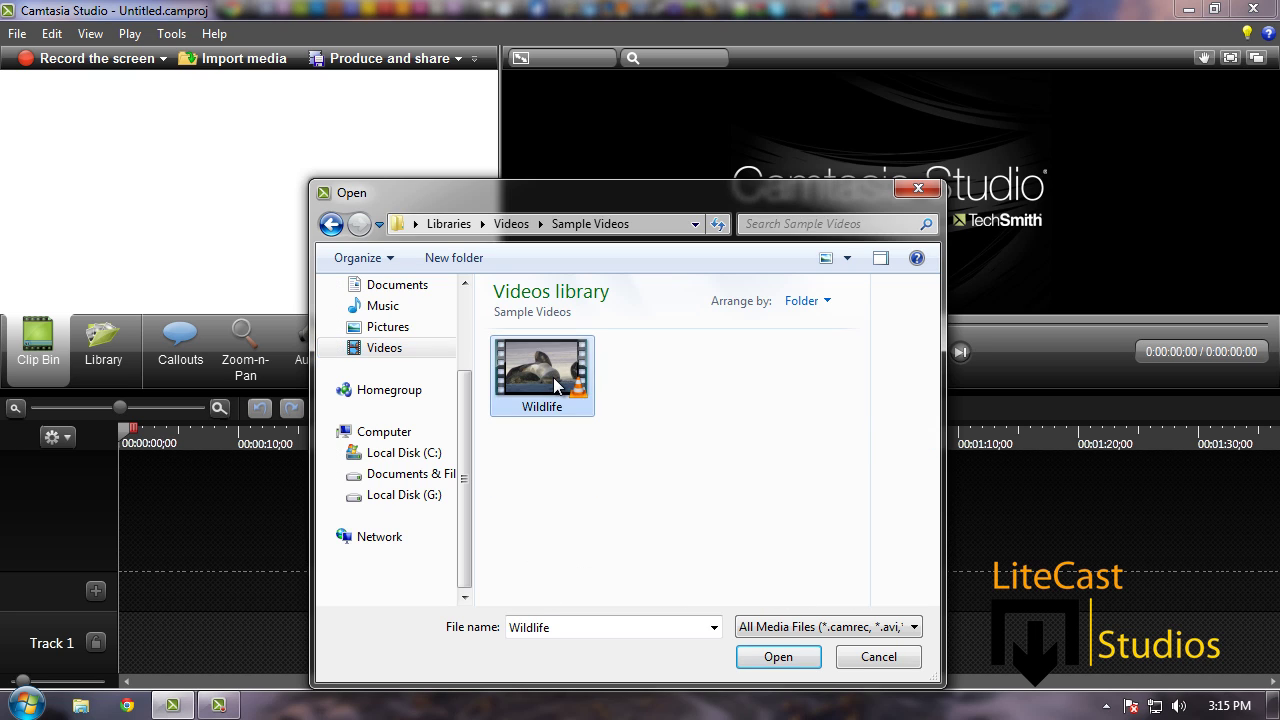
double_click(556, 384)
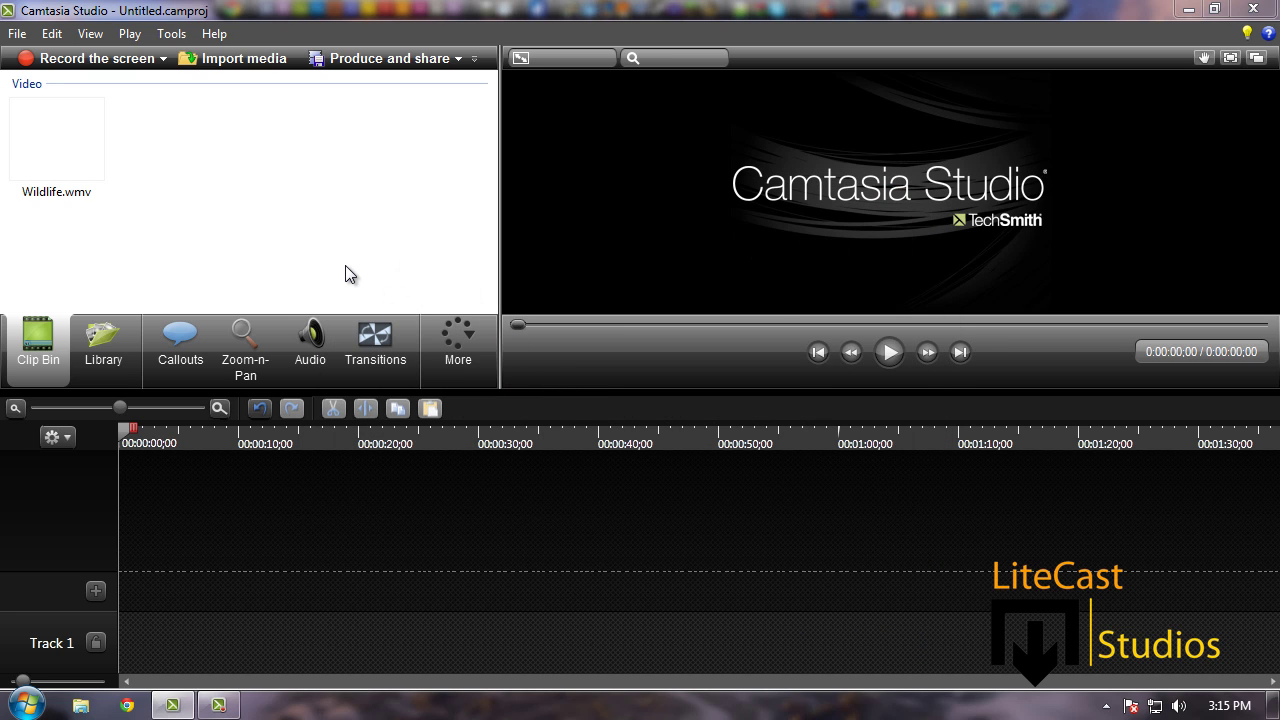
Preview the Wildlife.wmv clip, enlarge the preview area above the timeline, and pause playback
double_click(35, 145)
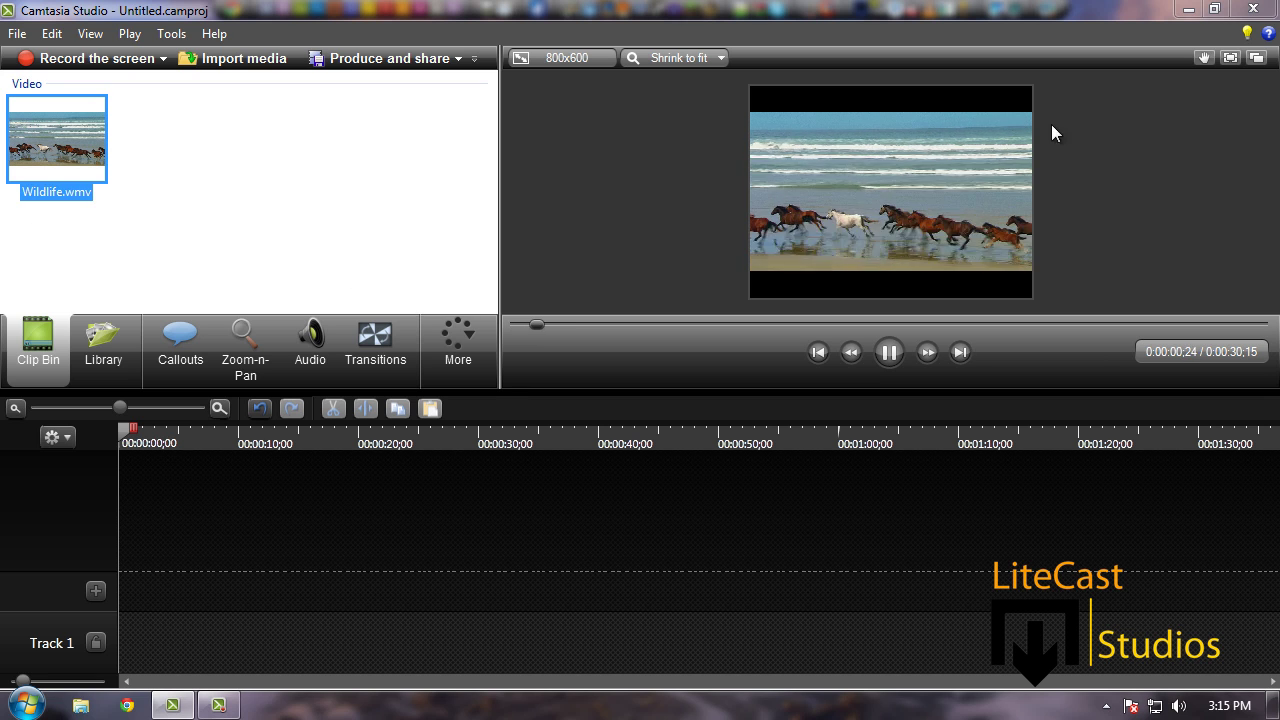
drag(686, 390, 686, 558)
click(874, 522)
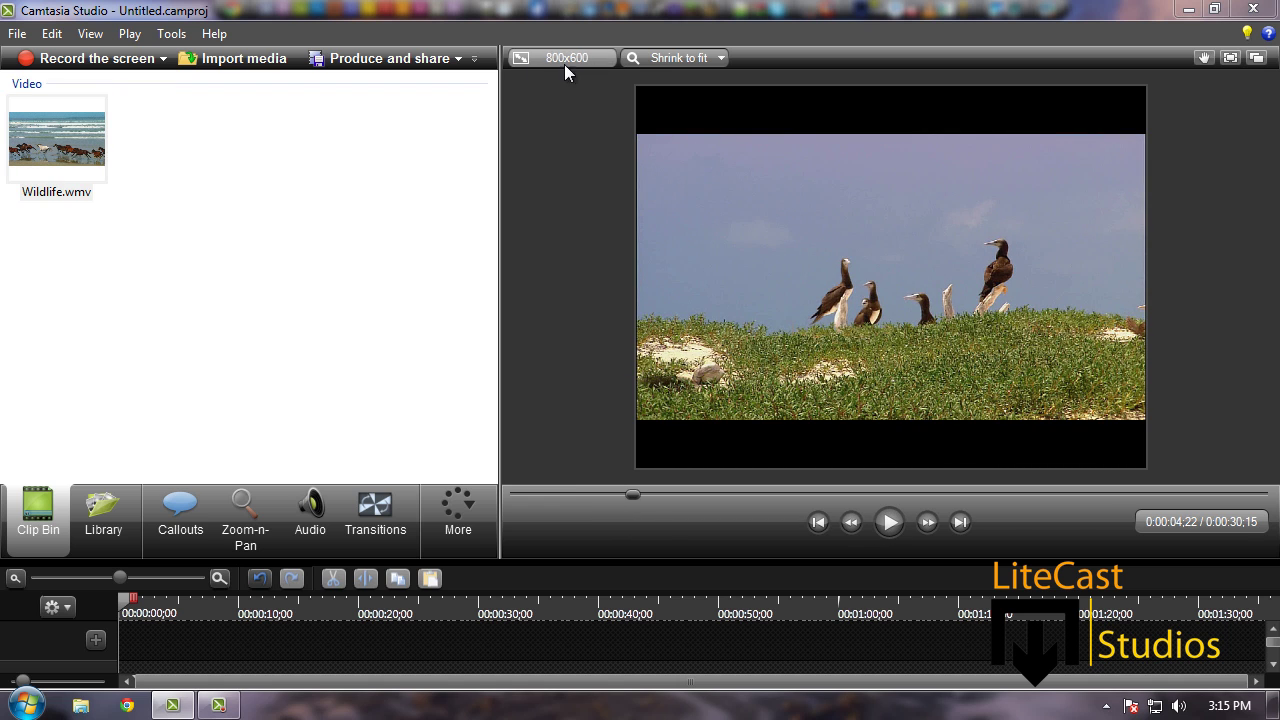
click(672, 58)
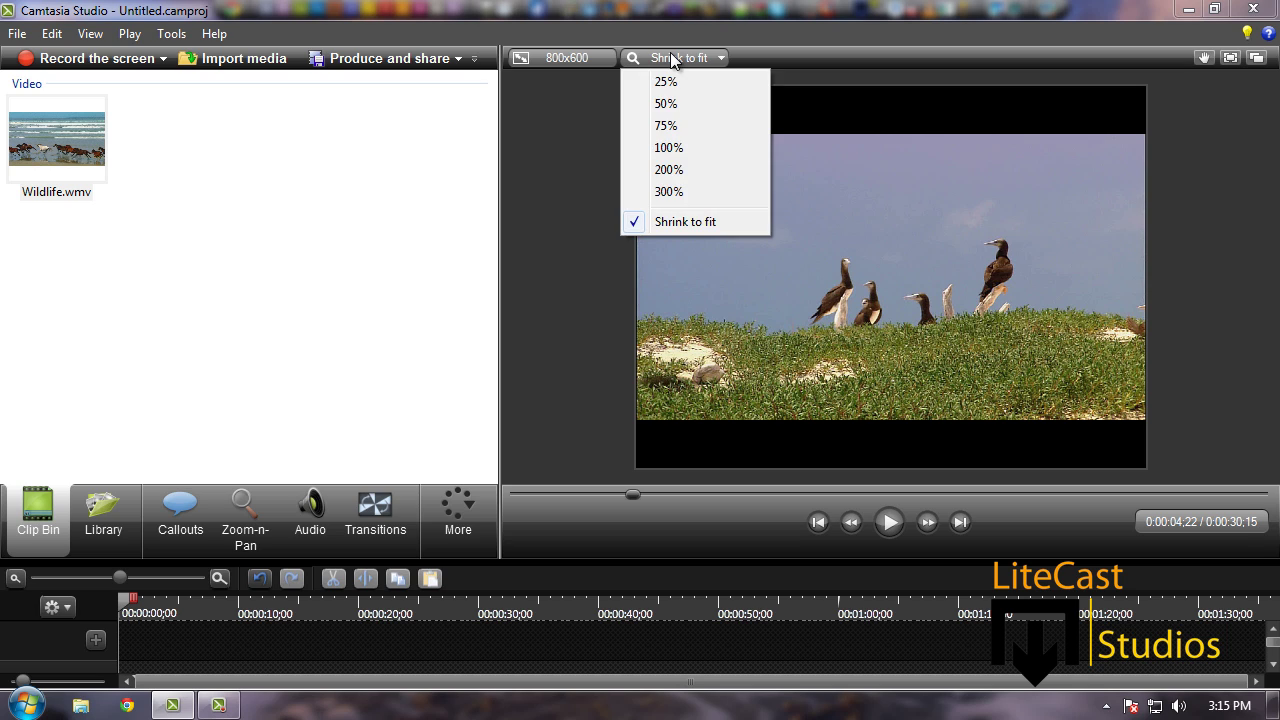
click(266, 269)
Place Wildlife.wmv on the timeline and set the editing dimensions to 1280 x 720
drag(46, 143, 133, 670)
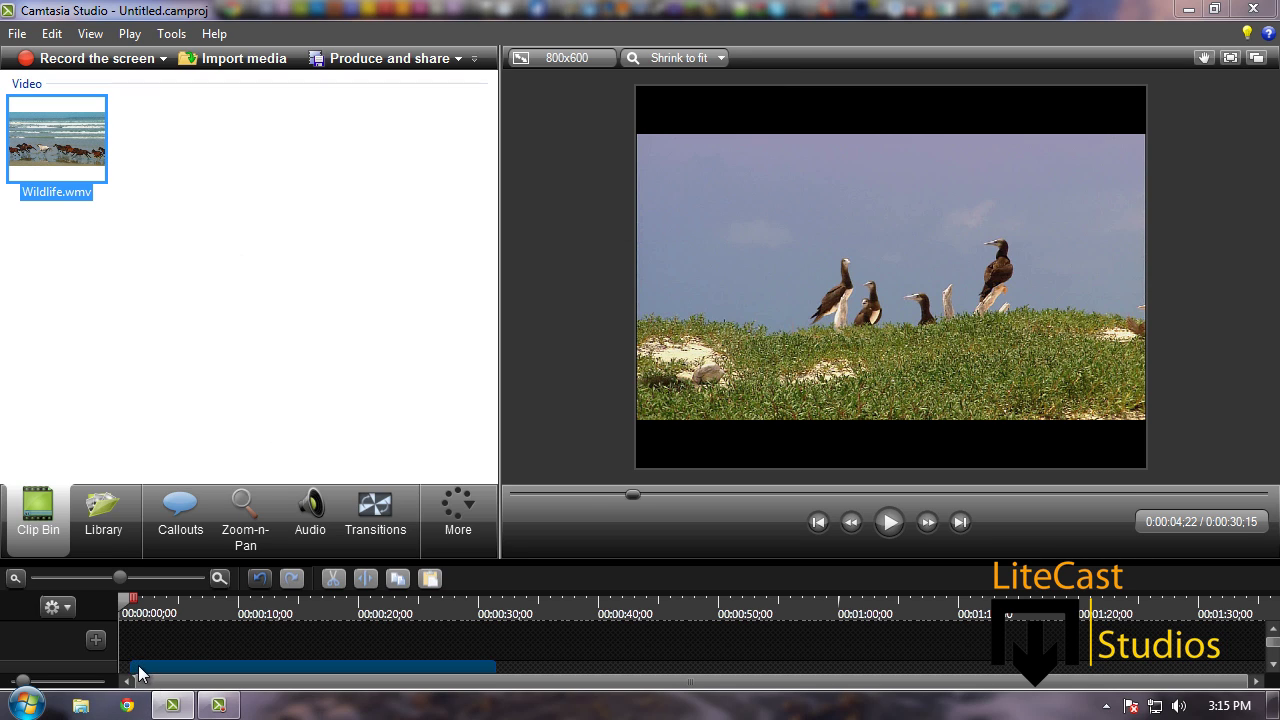
click(608, 365)
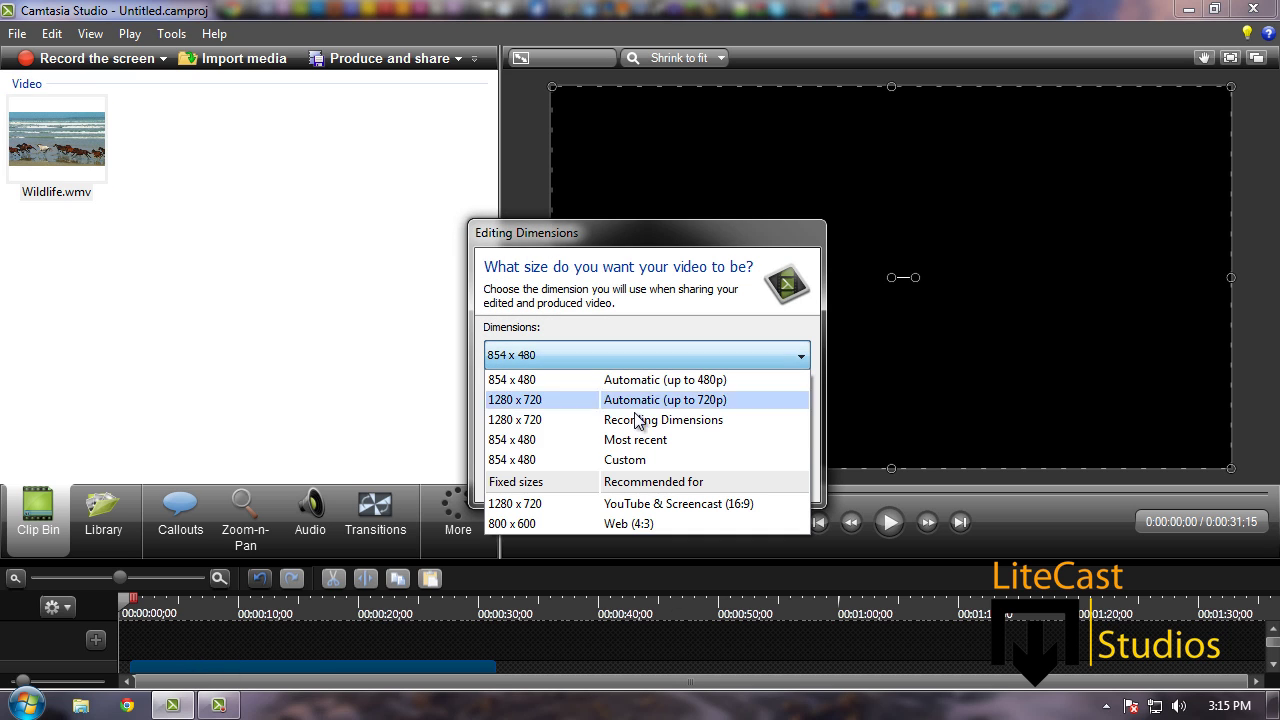
click(622, 418)
click(688, 484)
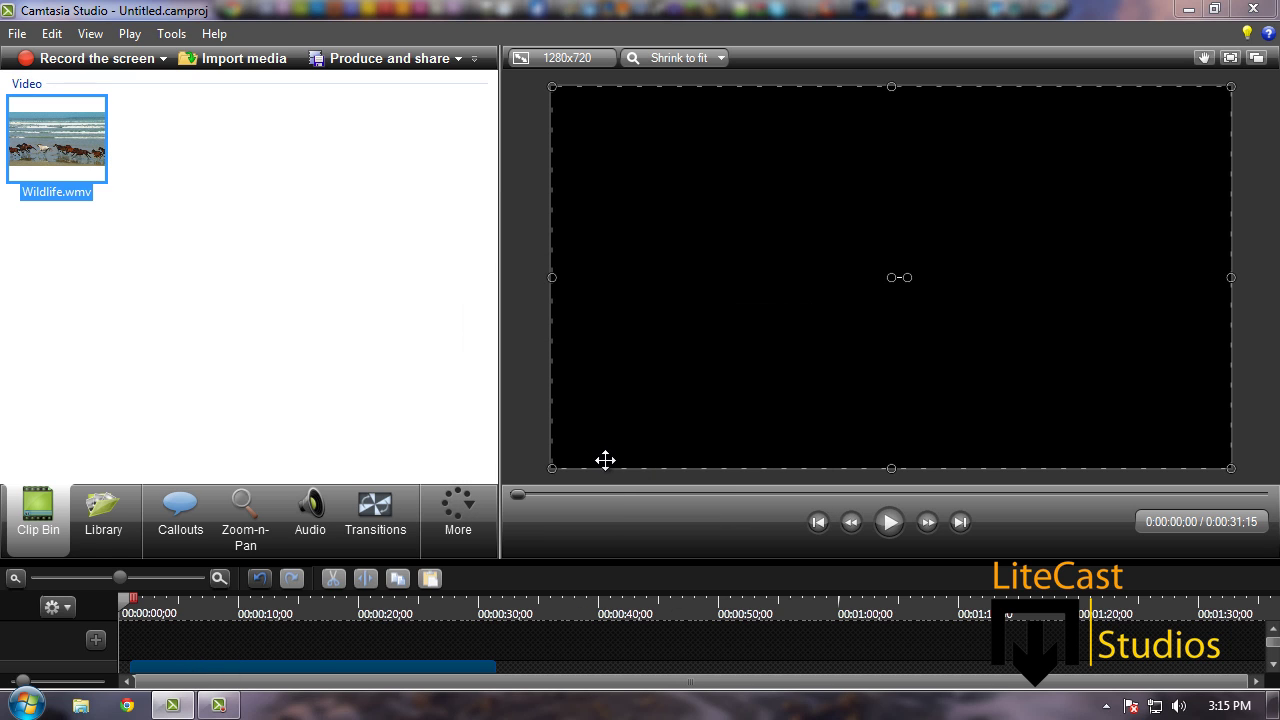
Play a few seconds of the timeline, and keep the current Windows color scheme without showing the message again
click(888, 522)
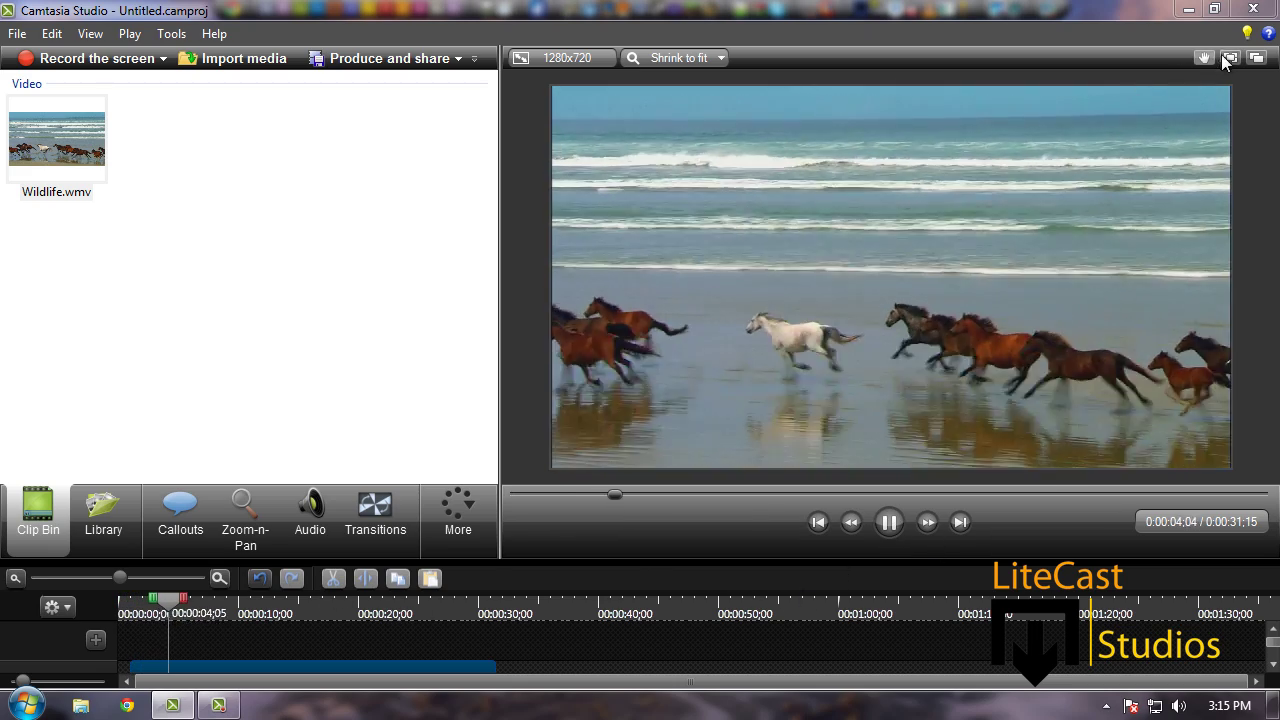
click(890, 528)
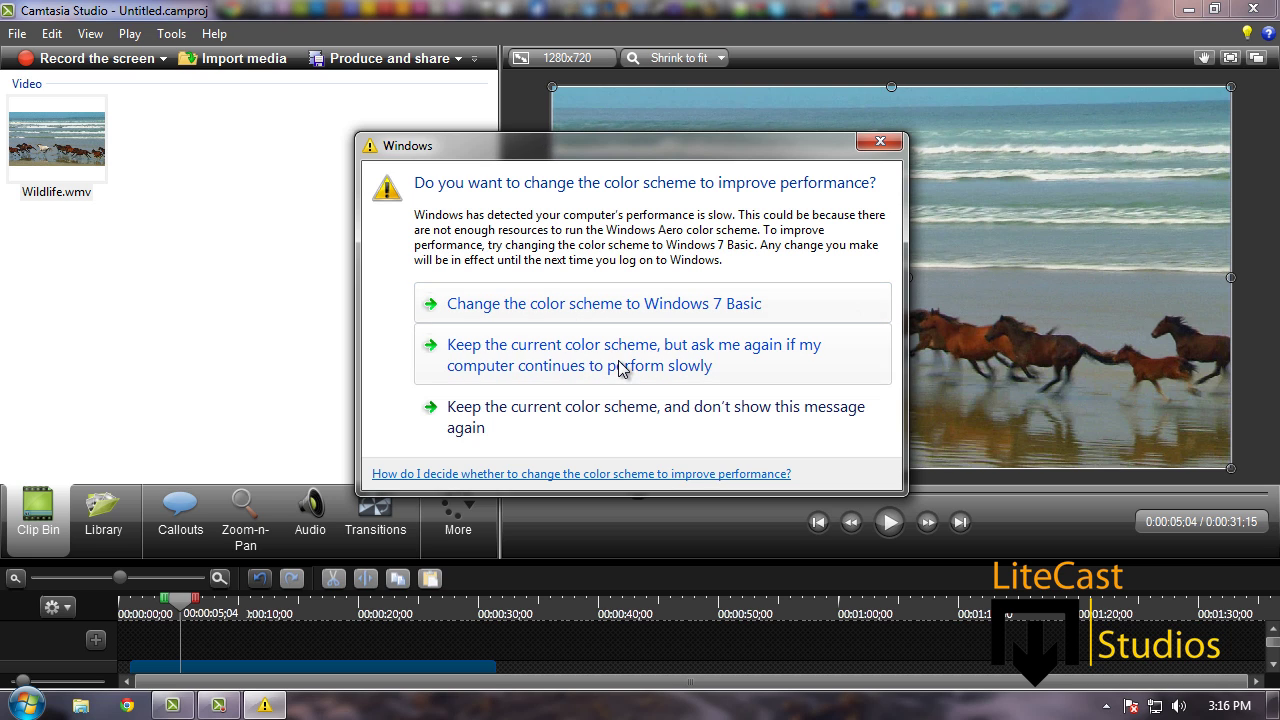
click(580, 415)
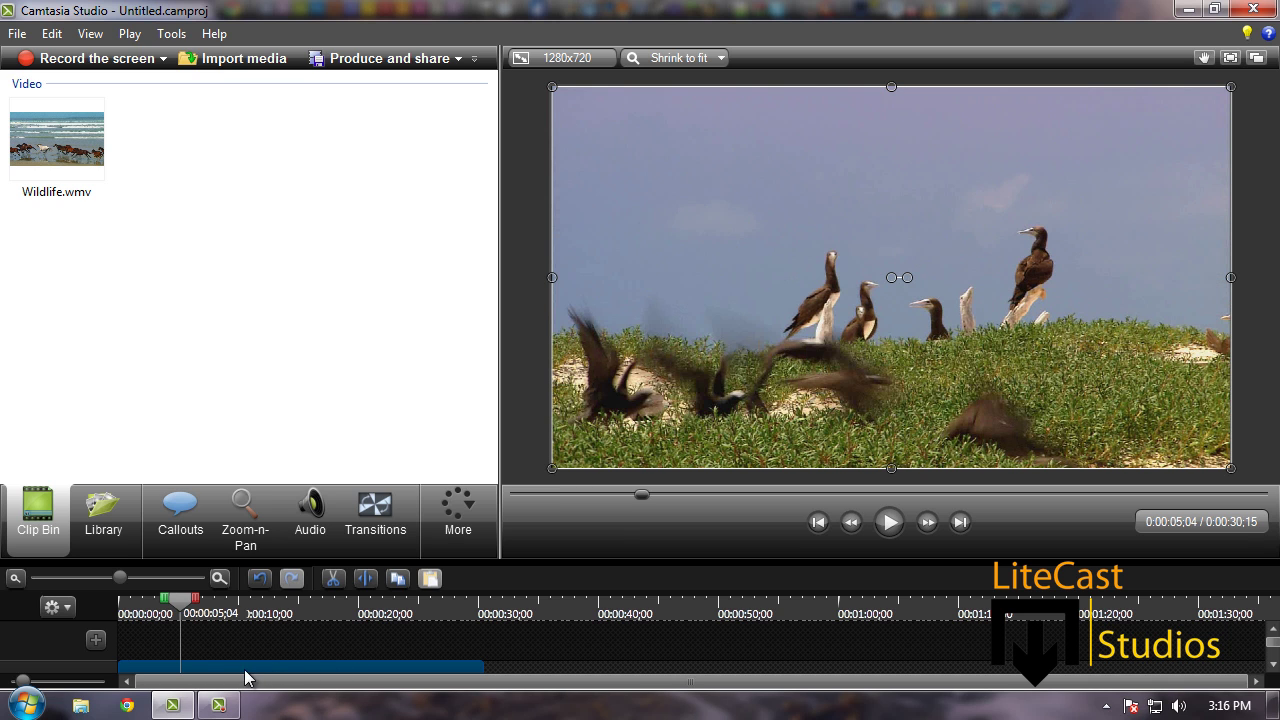
Produce the video with the MP4 only (up to 720p) preset, keeping the default production name and folder
click(355, 60)
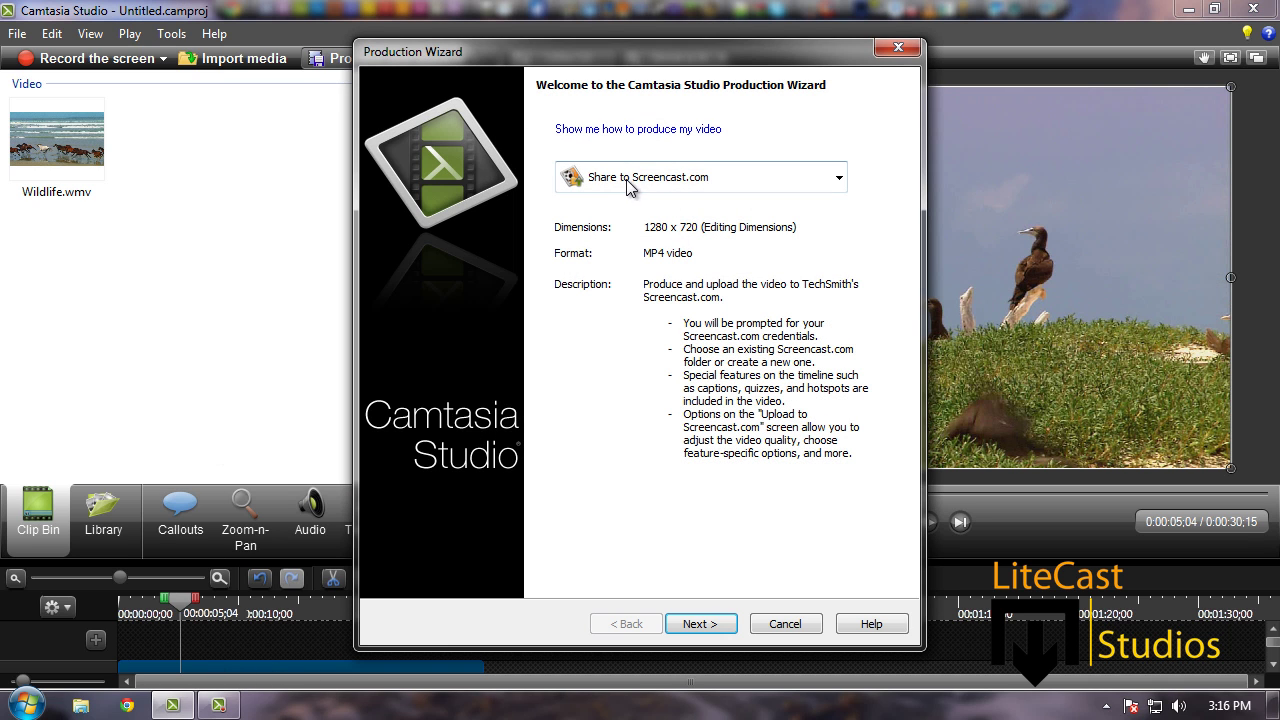
click(808, 178)
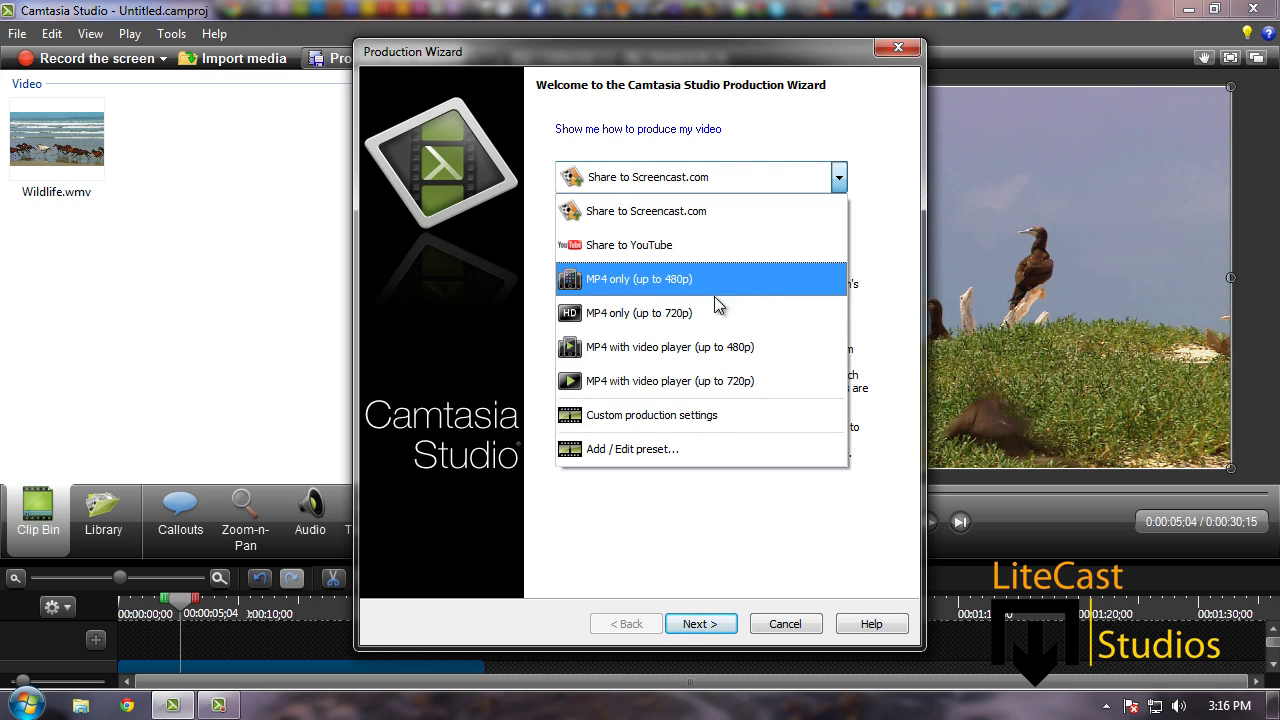
click(716, 312)
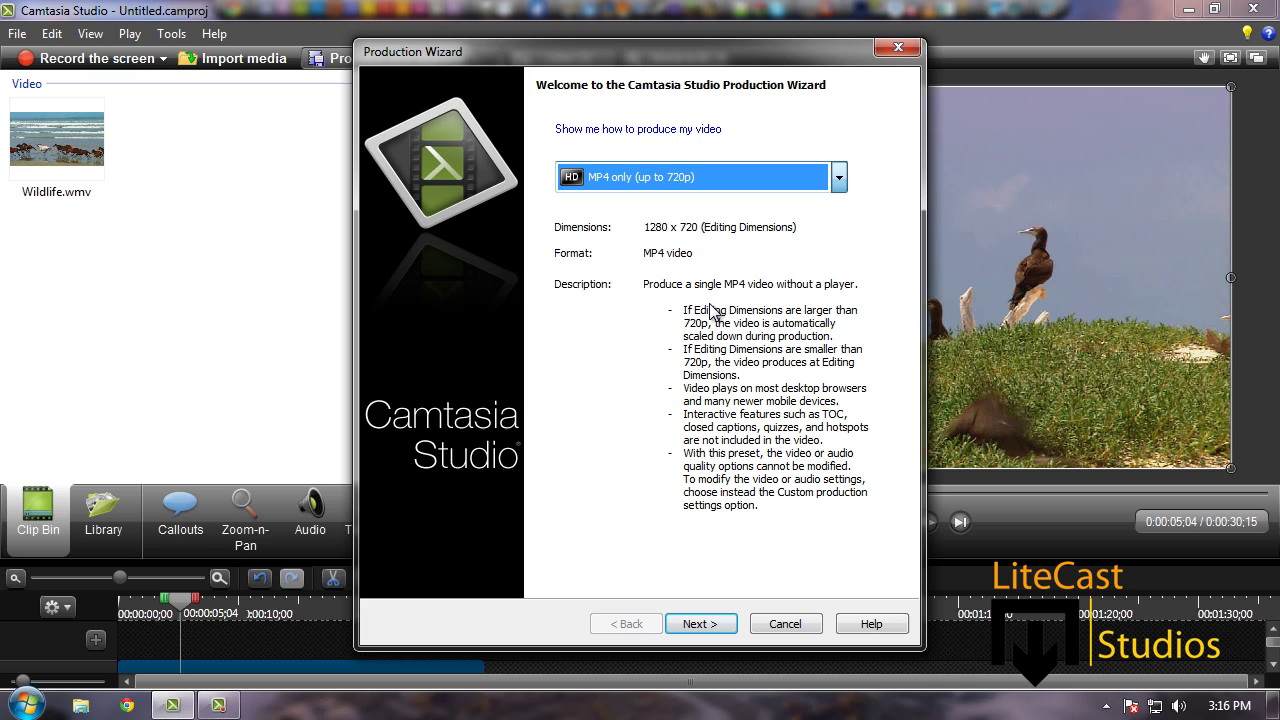
click(699, 623)
click(696, 623)
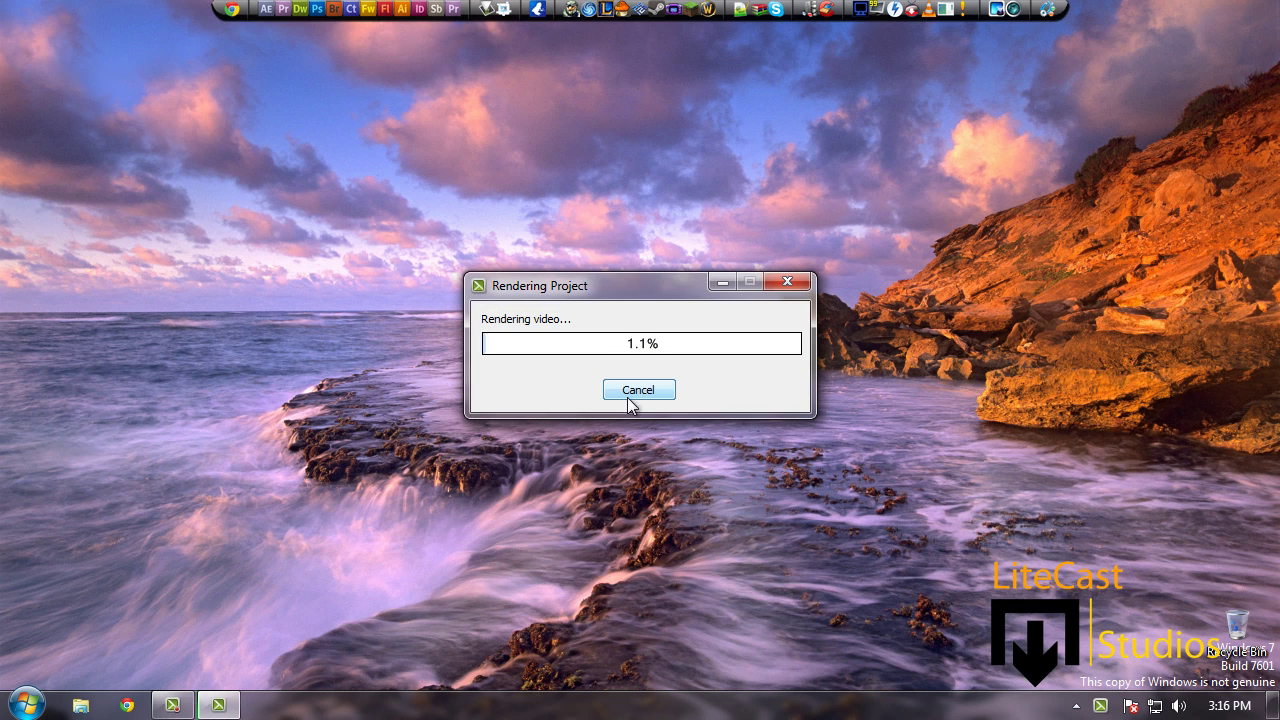
Cancel the rendering and close the production wizard
click(634, 391)
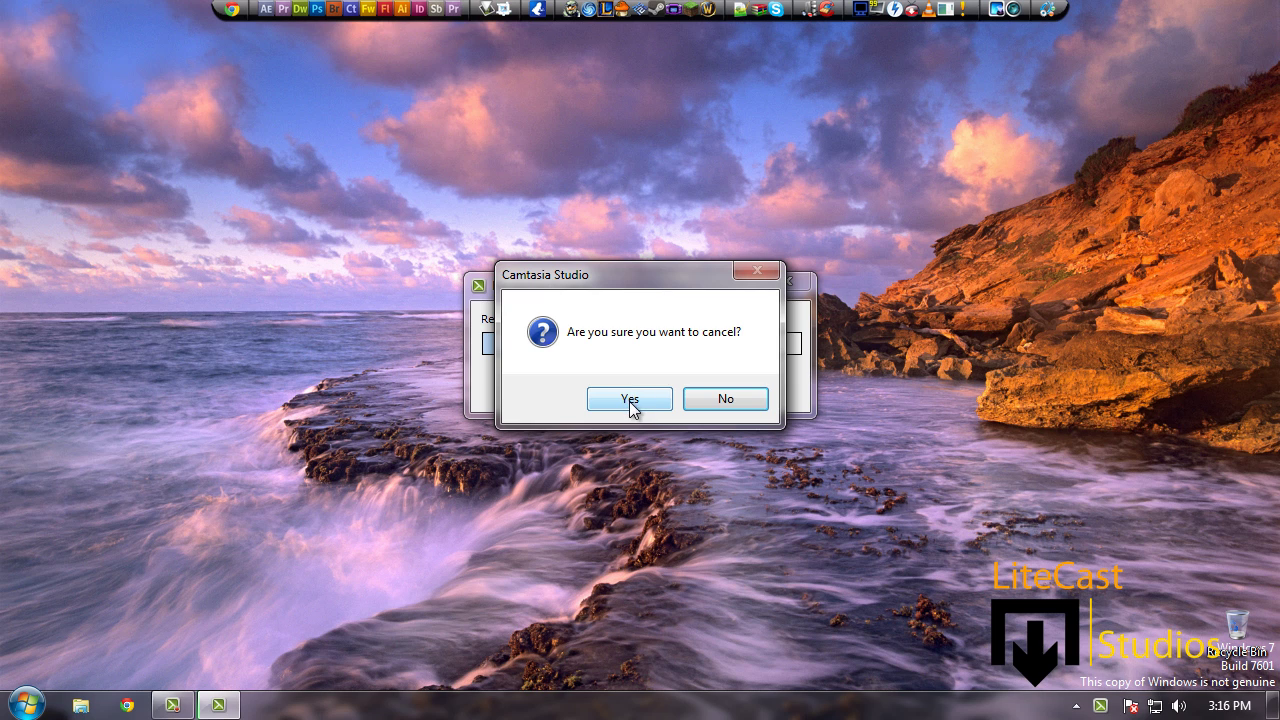
click(635, 399)
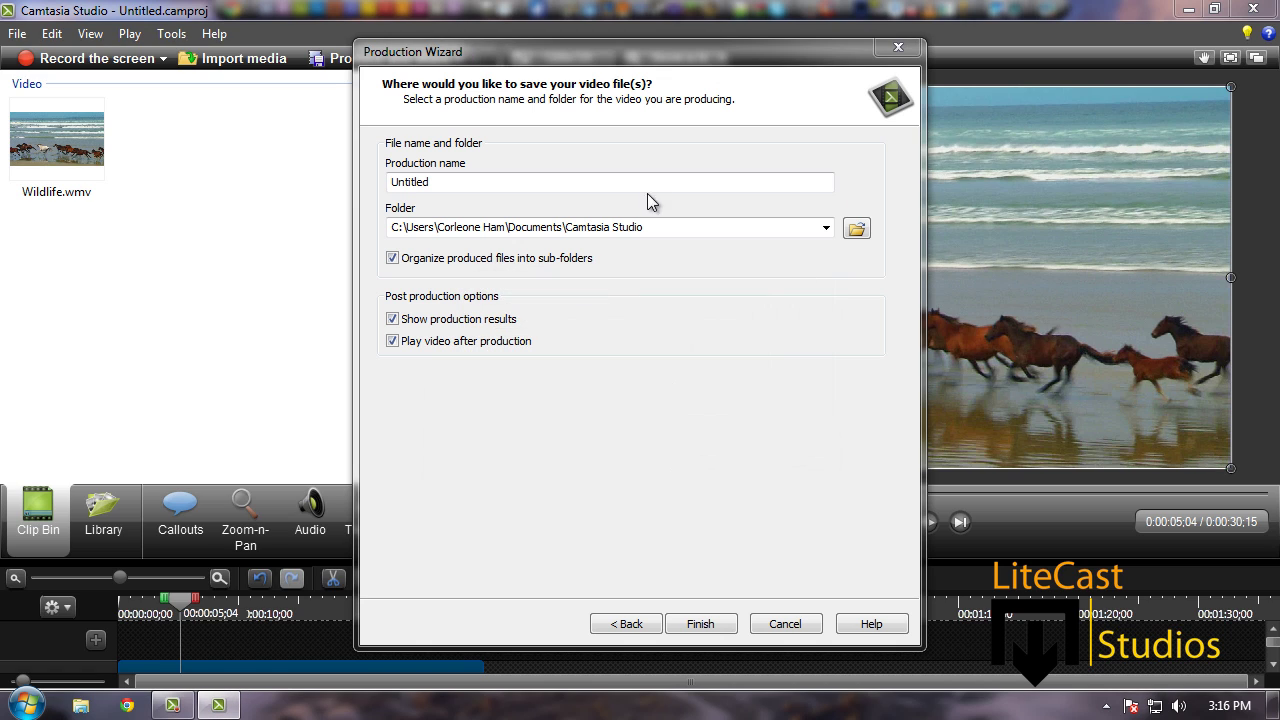
click(785, 624)
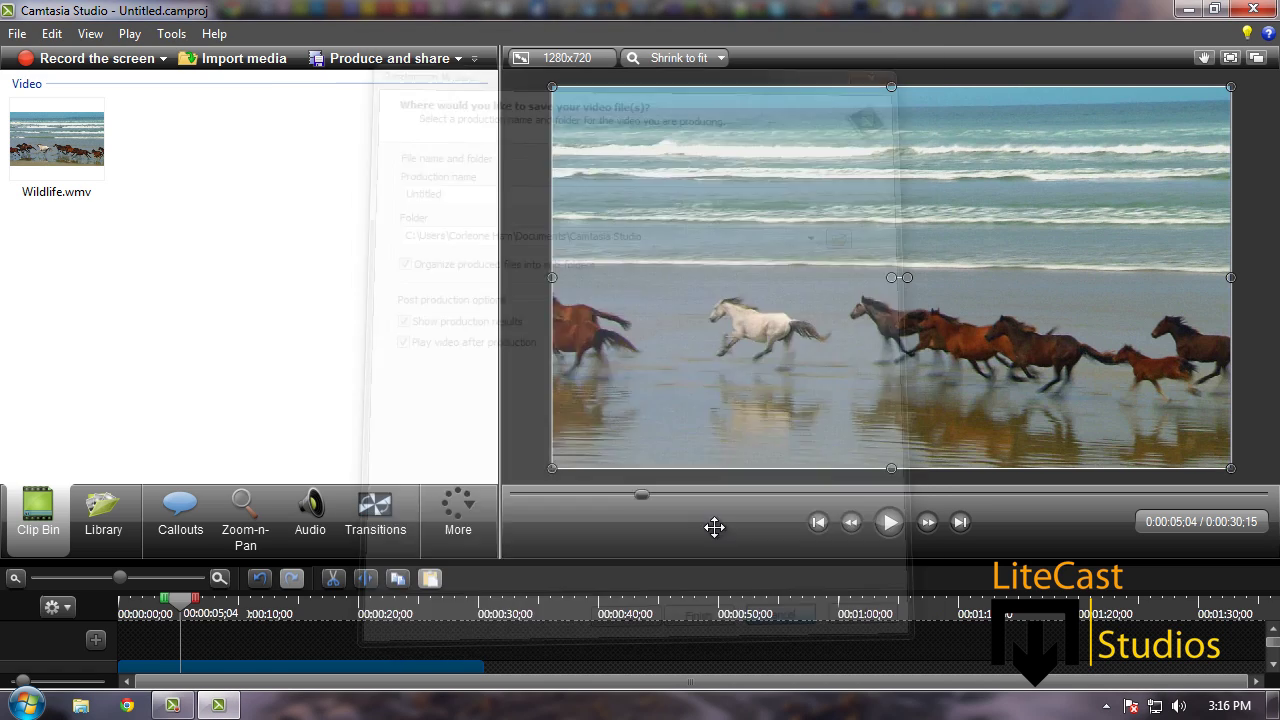
Start a new production of the video with Custom production settings
click(368, 58)
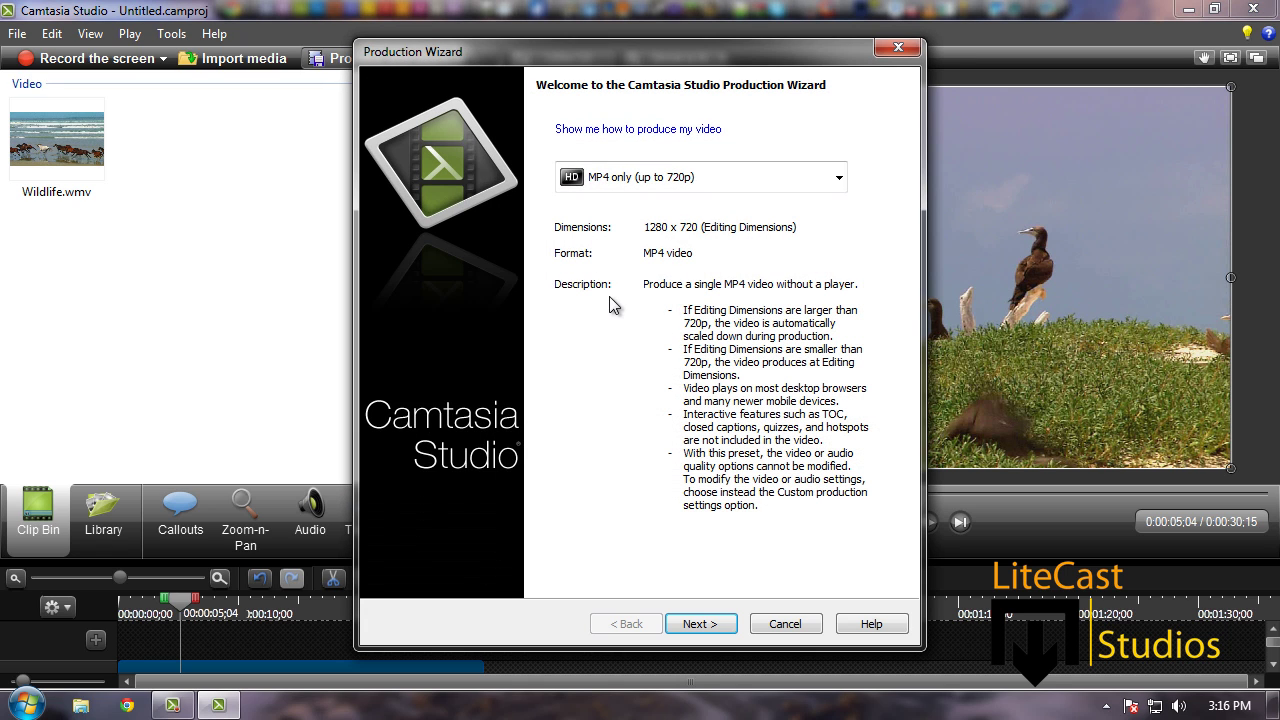
click(677, 184)
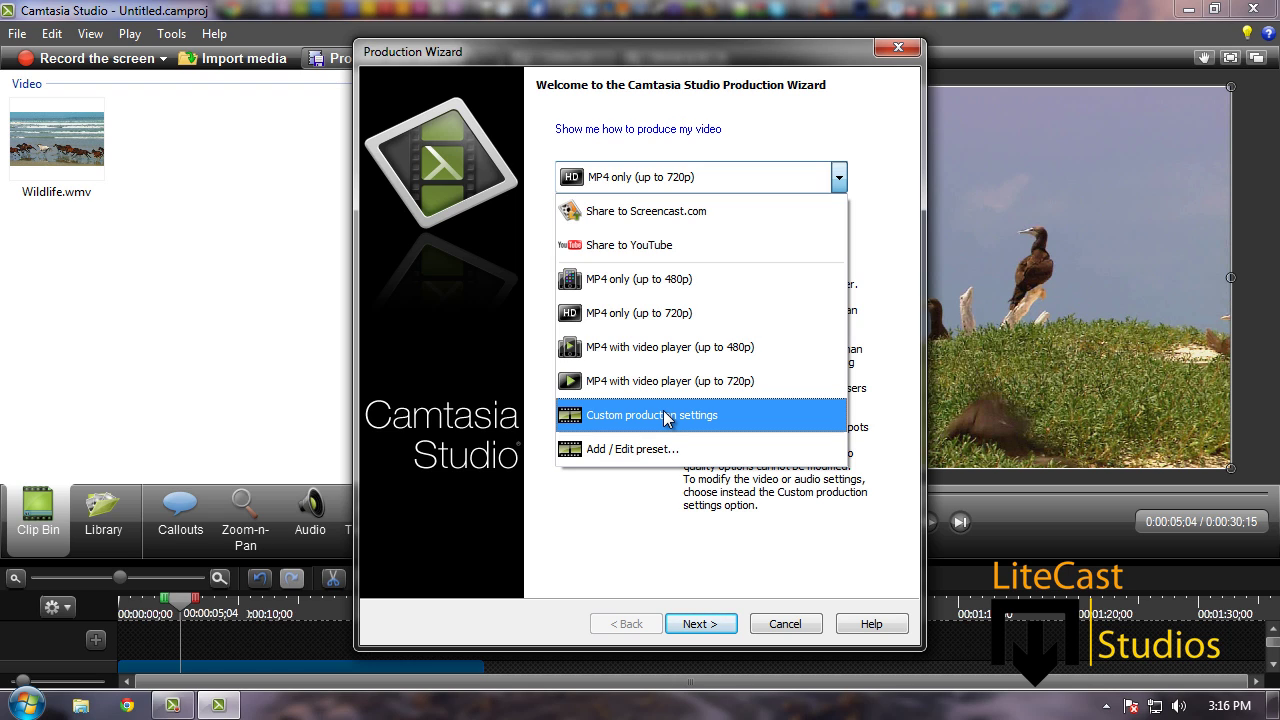
click(667, 418)
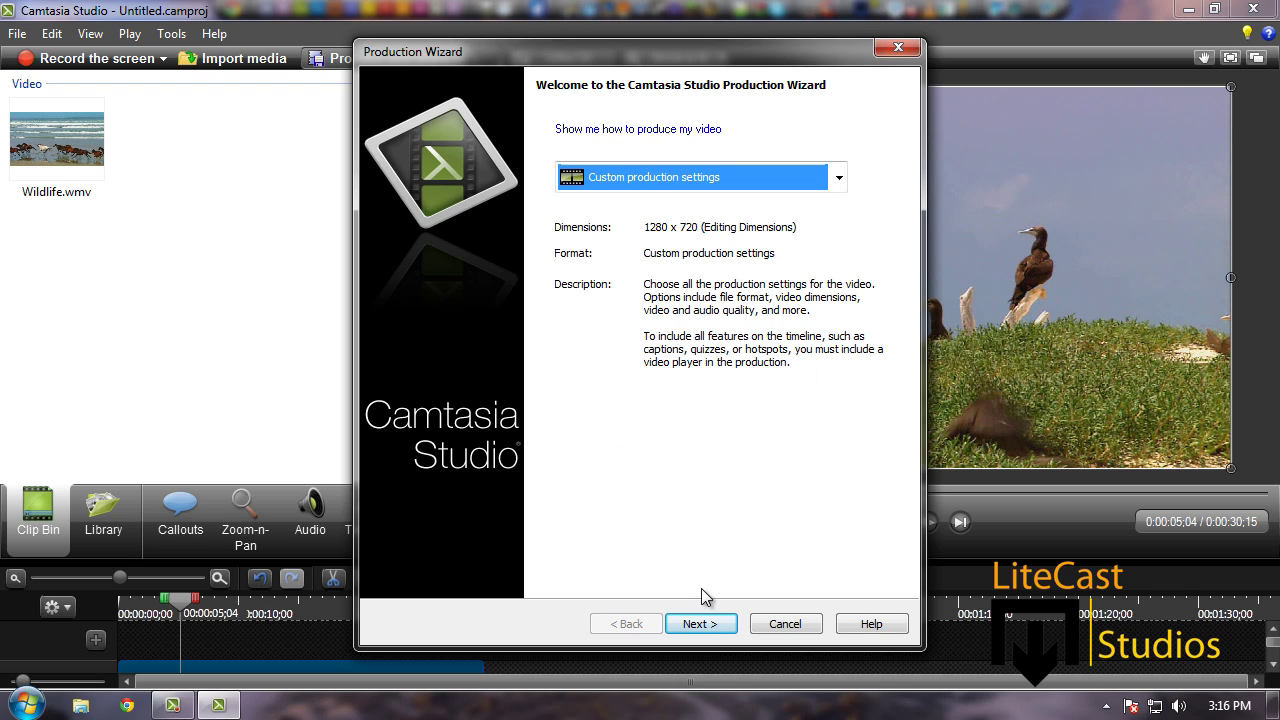
click(700, 623)
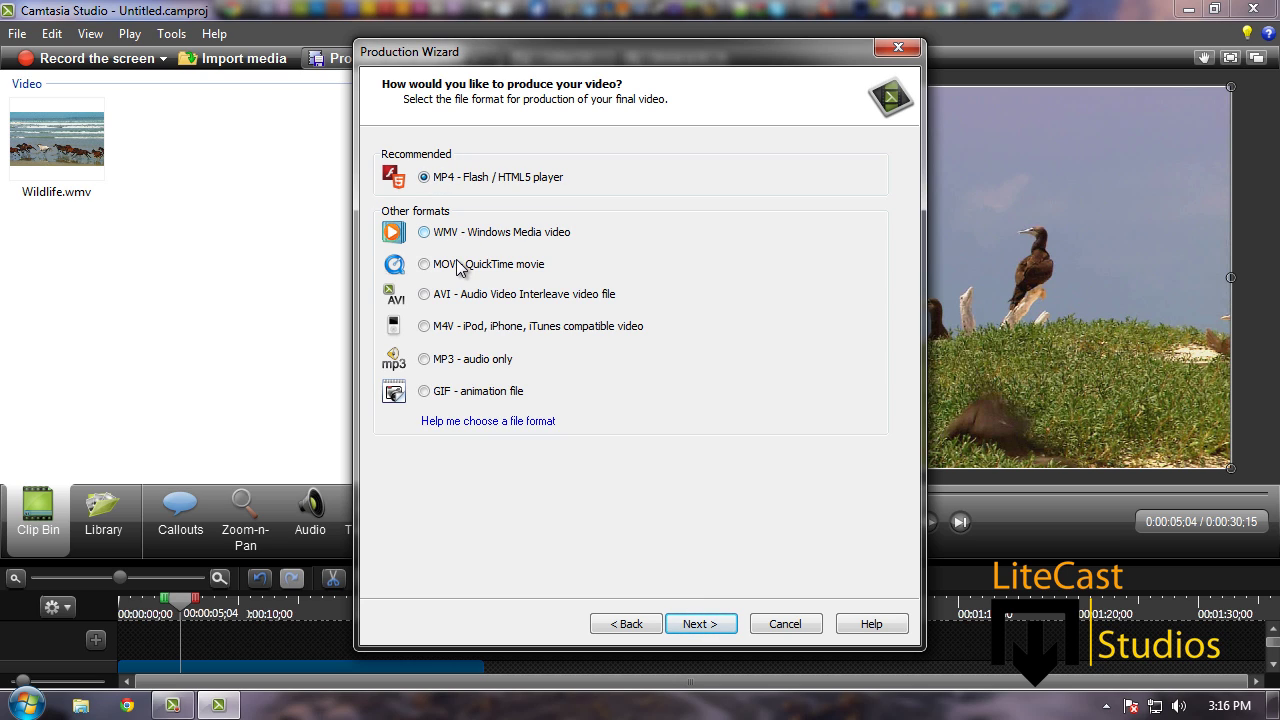
Choose MP4 - Flash / HTML5 player as the production's file format and continue to the player options
click(458, 267)
click(462, 180)
click(499, 238)
click(479, 188)
click(699, 625)
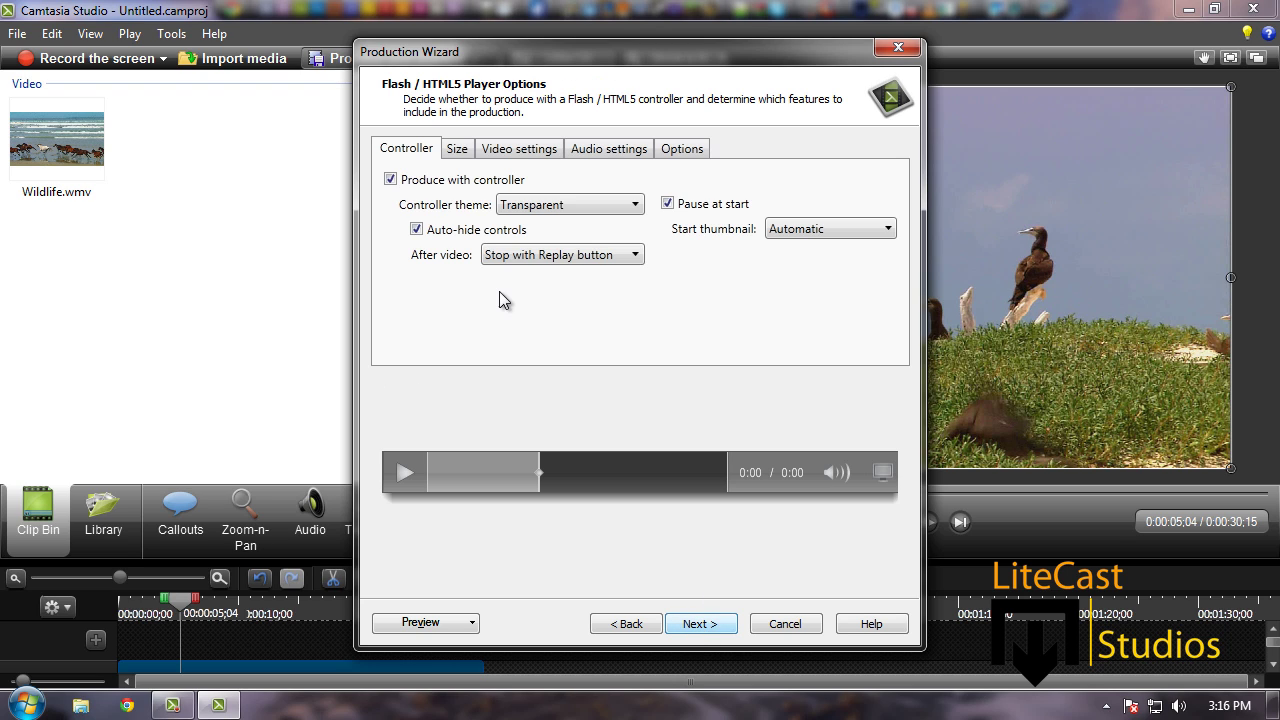
Turn off Produce with controller, review the size, video and audio settings, and continue to the video options
click(463, 182)
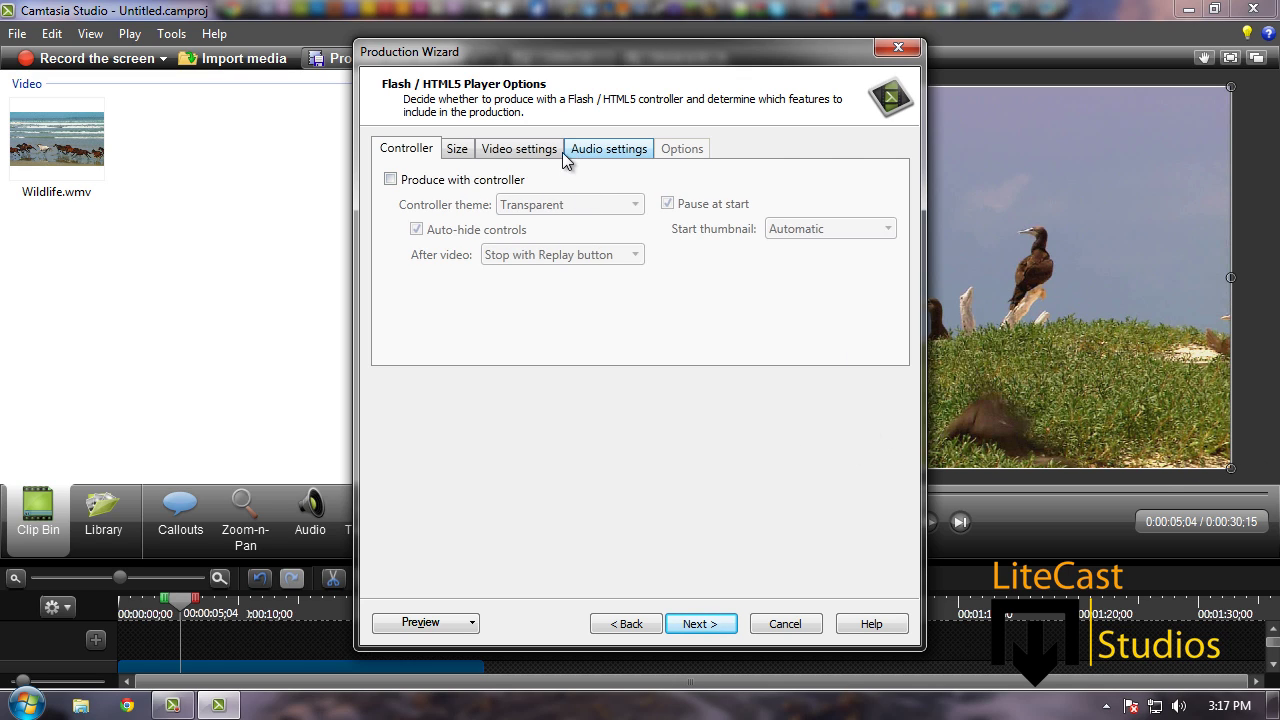
click(457, 152)
click(491, 152)
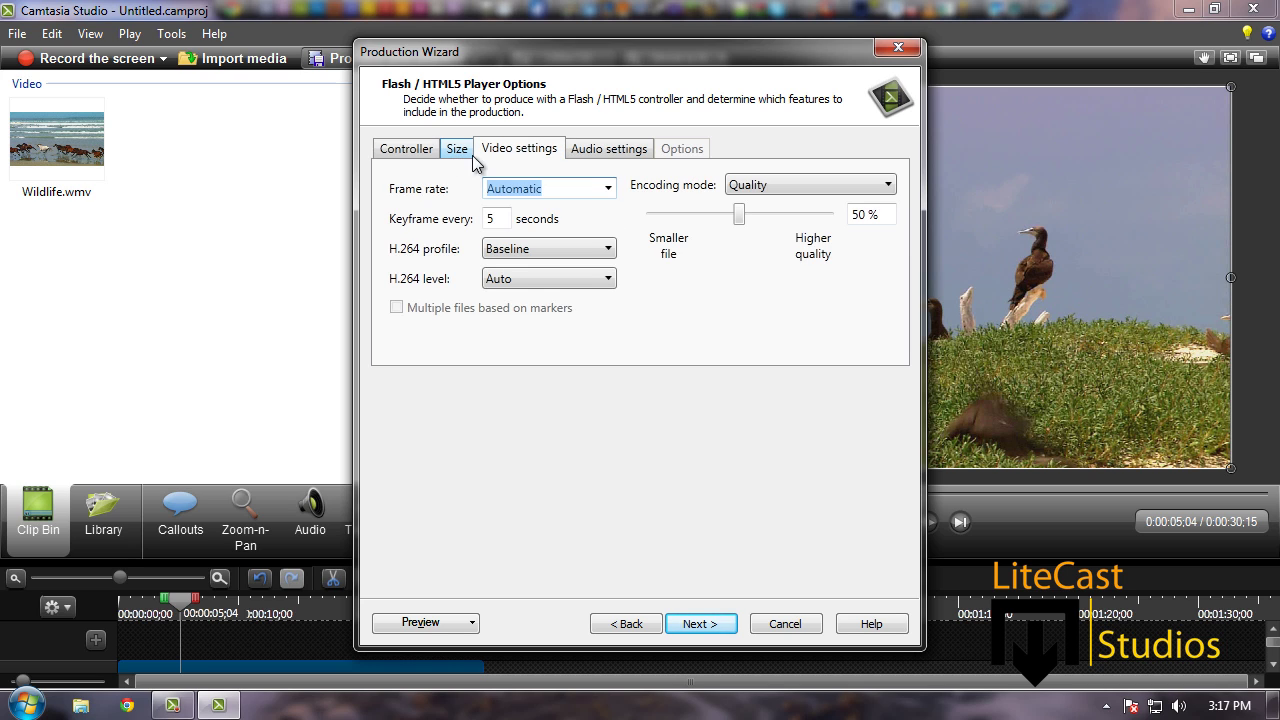
click(608, 190)
click(608, 189)
click(592, 152)
click(428, 150)
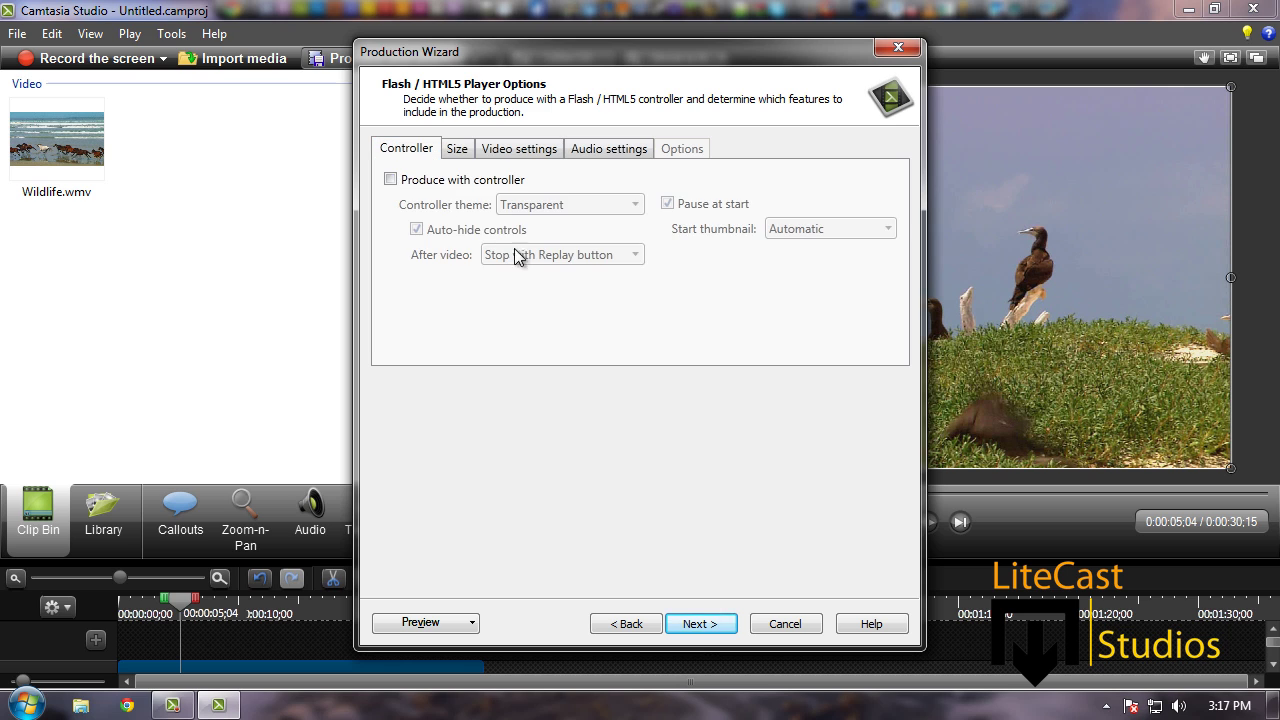
click(700, 622)
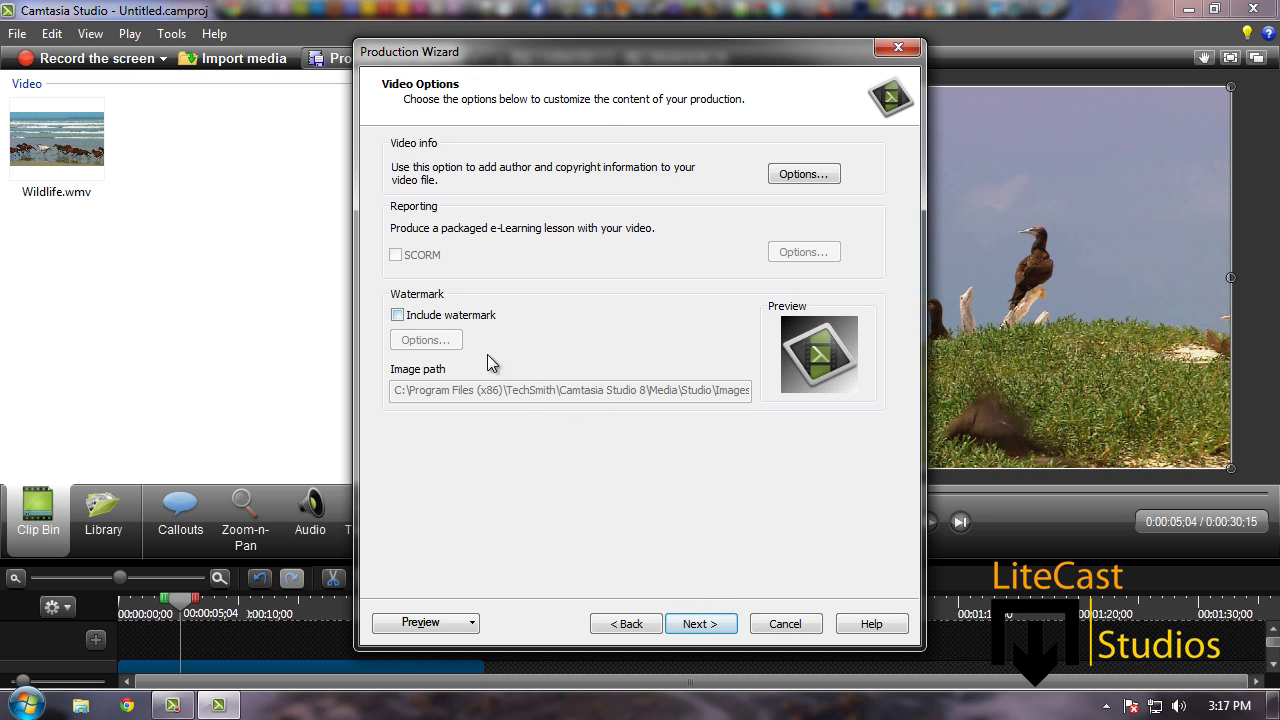
Check the video info options and include a watermark in the production
click(803, 174)
click(822, 55)
click(438, 316)
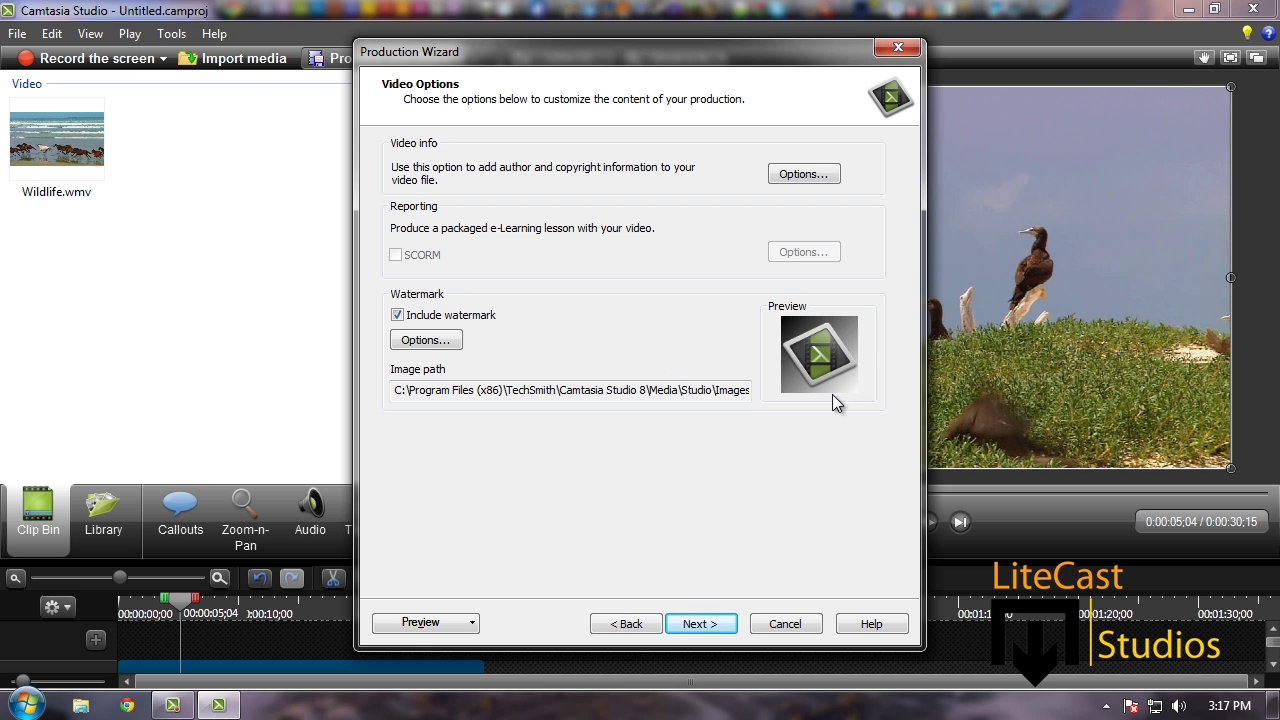
Open the watermark options and browse to Local Disk (G:) for a replacement watermark image
click(445, 345)
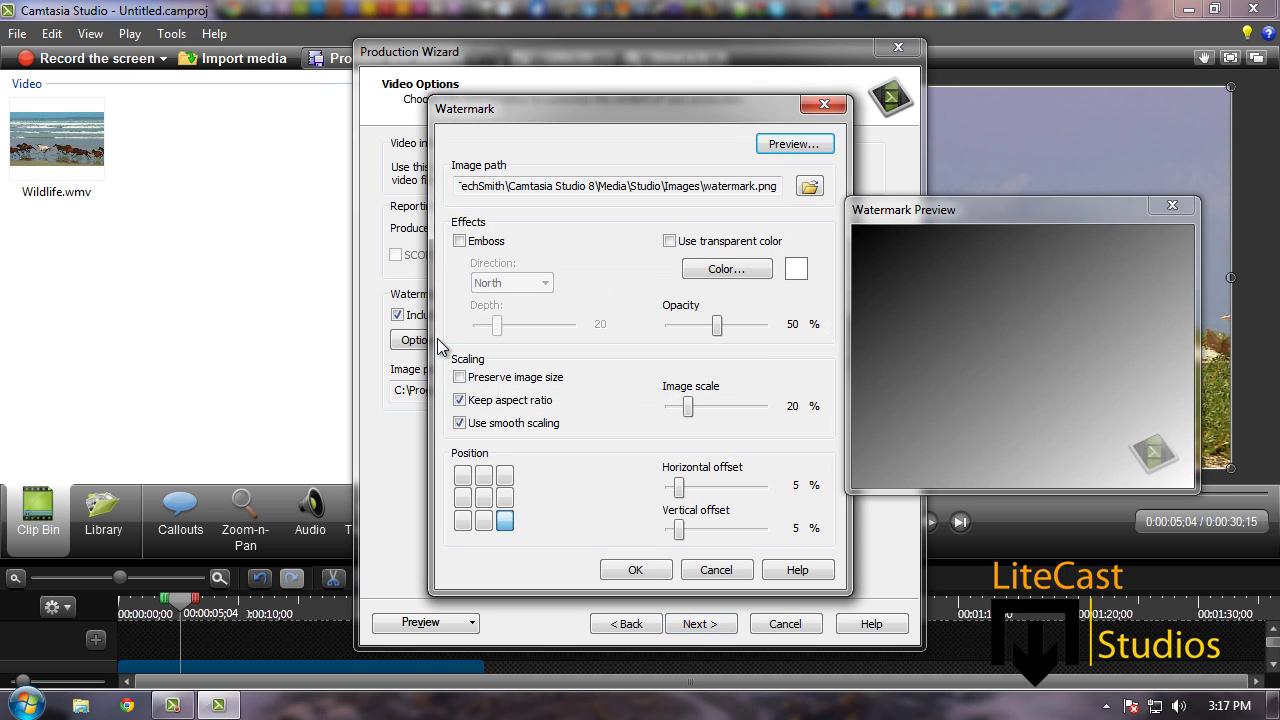
click(810, 188)
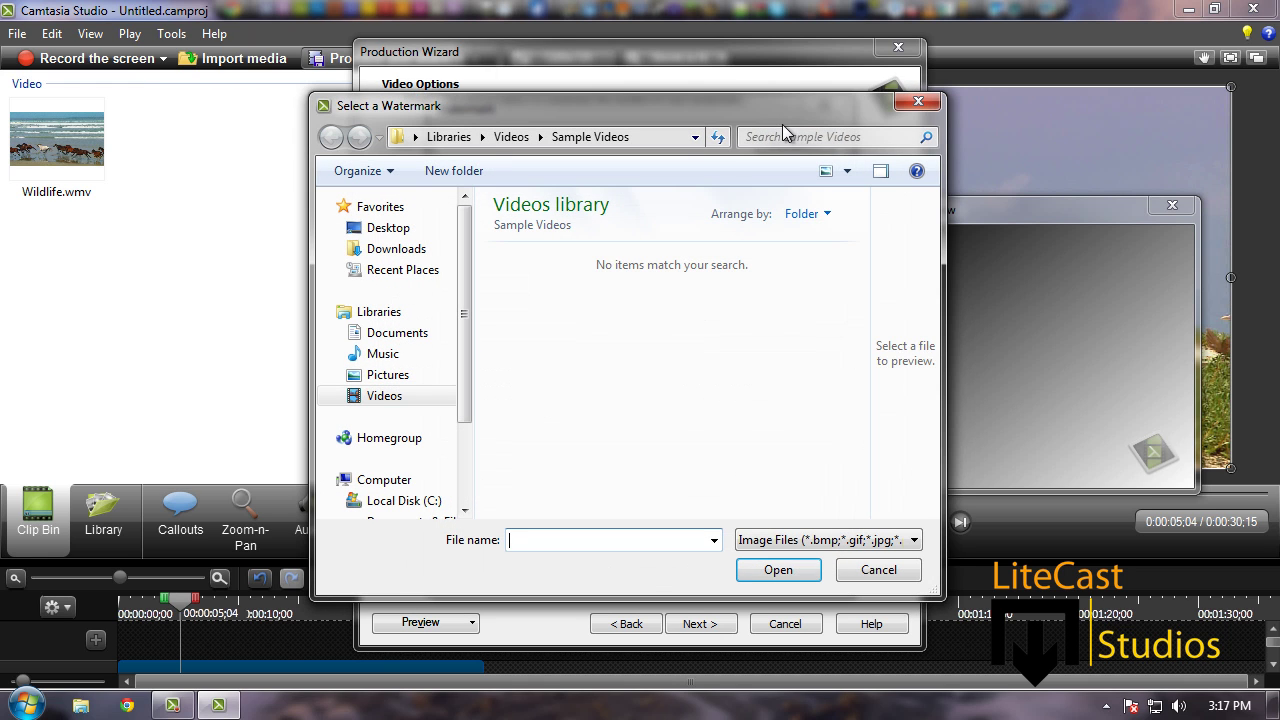
drag(773, 118, 670, 128)
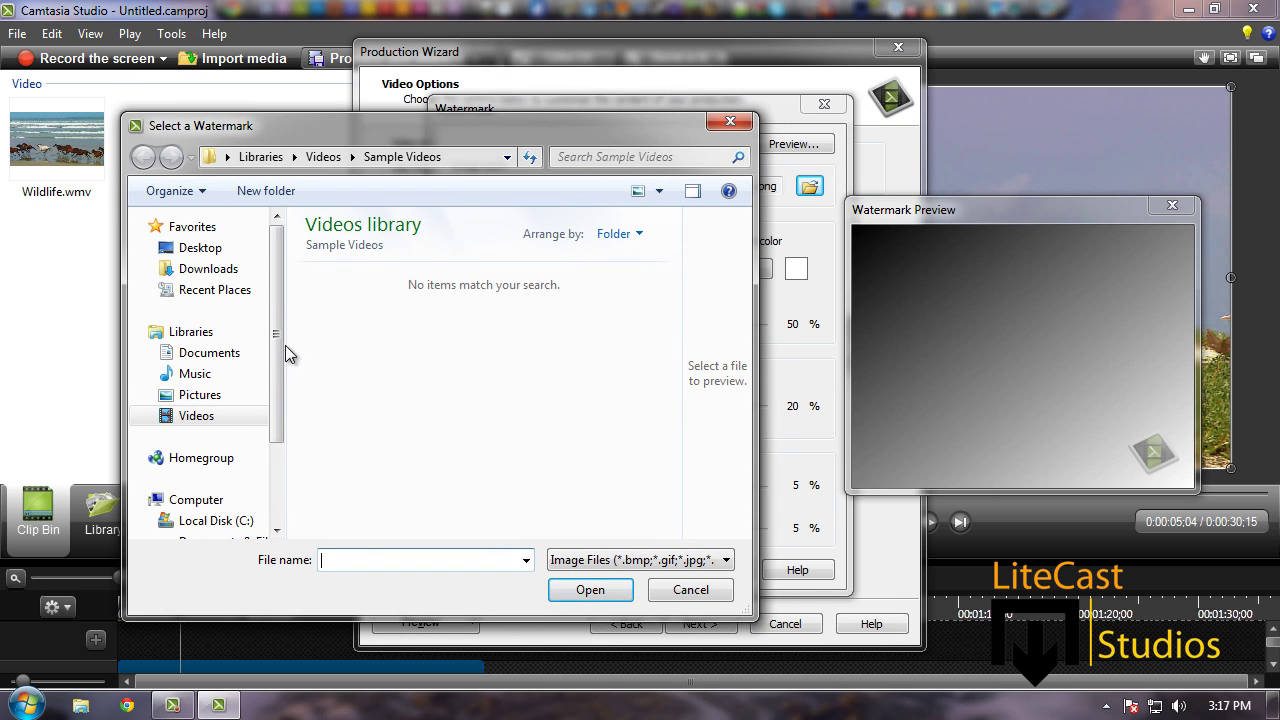
click(229, 356)
drag(274, 414, 285, 462)
click(220, 448)
click(192, 407)
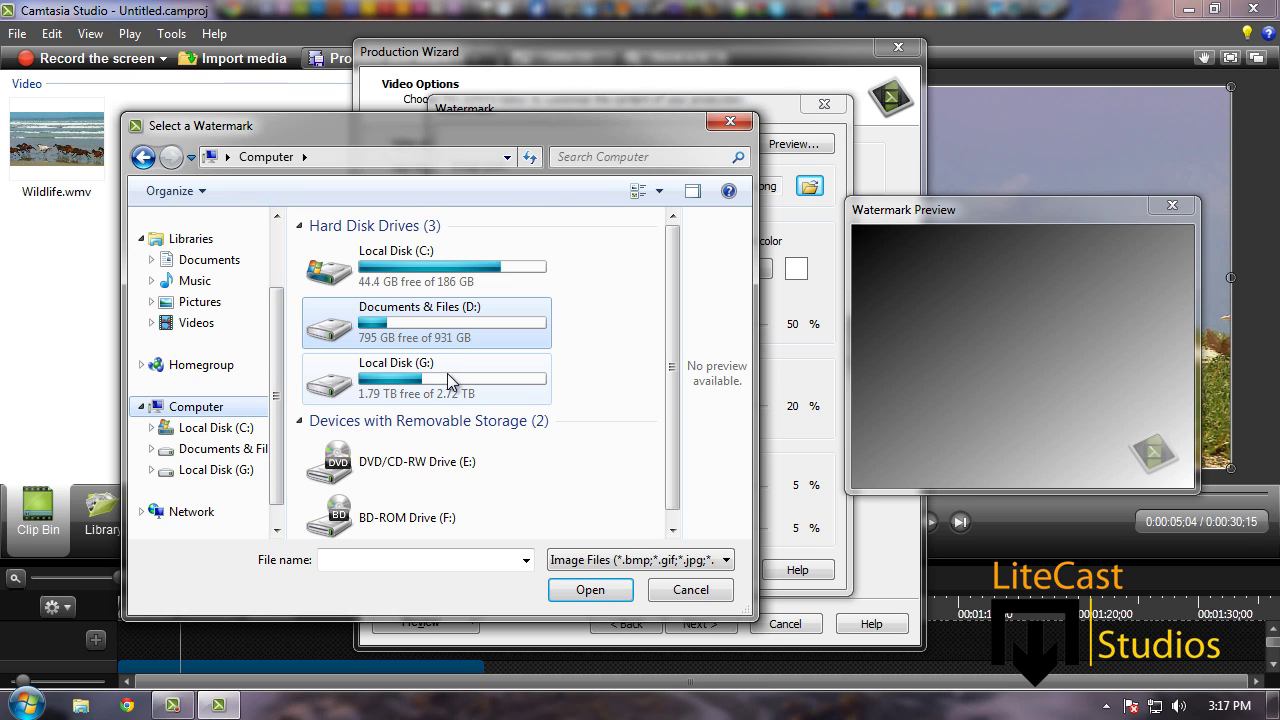
double_click(503, 373)
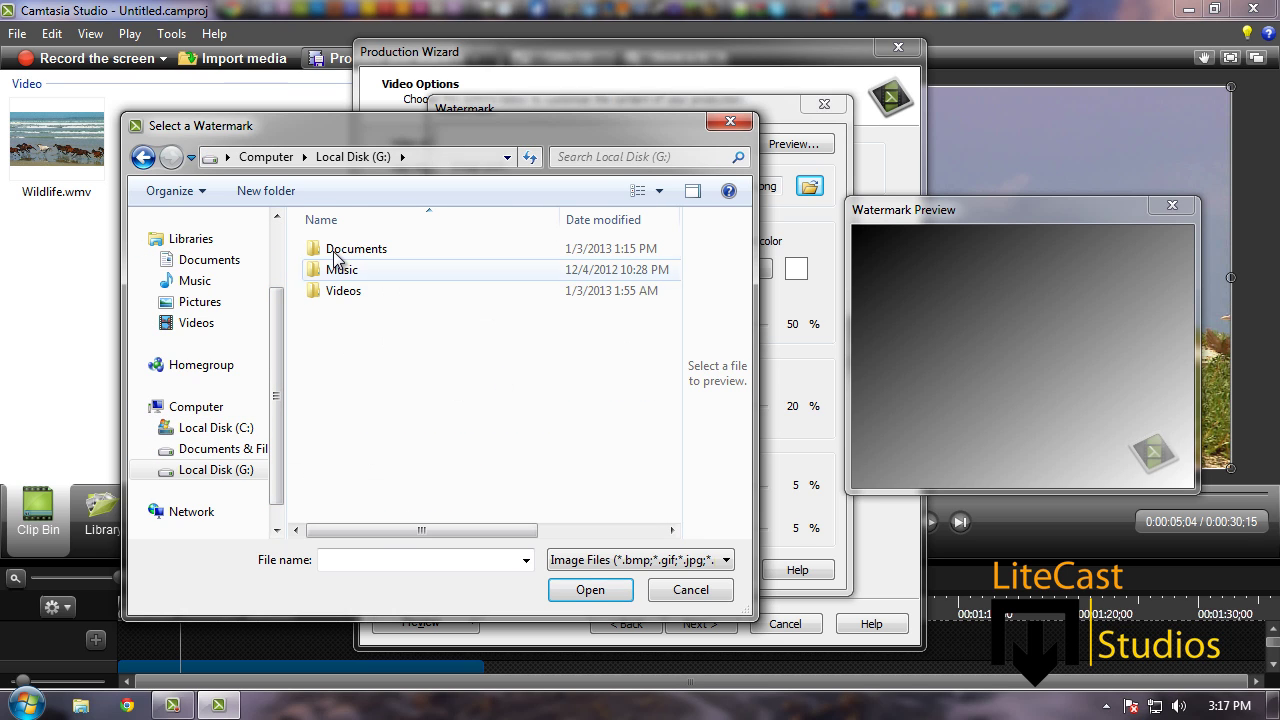
Choose the LiteCast Watermark Transparent image from Documents\LiteCast Studios\Logo\Logo's as the watermark
double_click(337, 255)
double_click(386, 352)
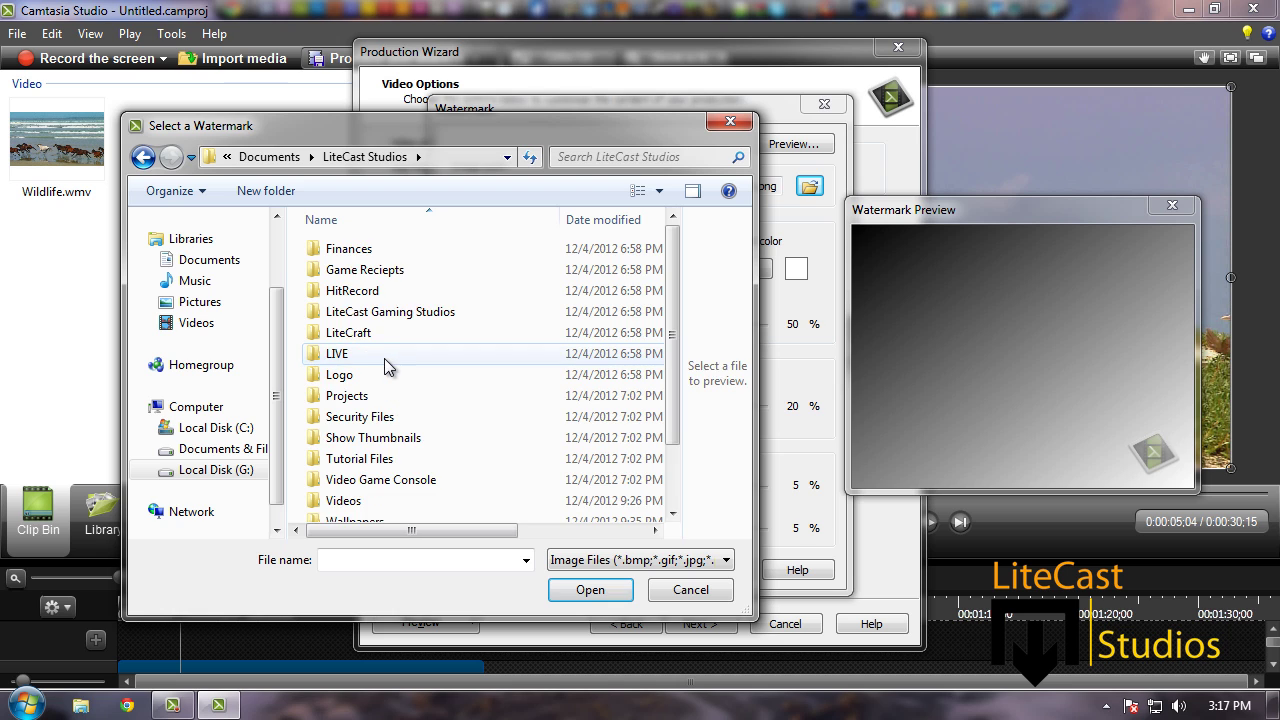
scroll(384, 367, down, 1)
scroll(380, 370, up, 1)
double_click(376, 374)
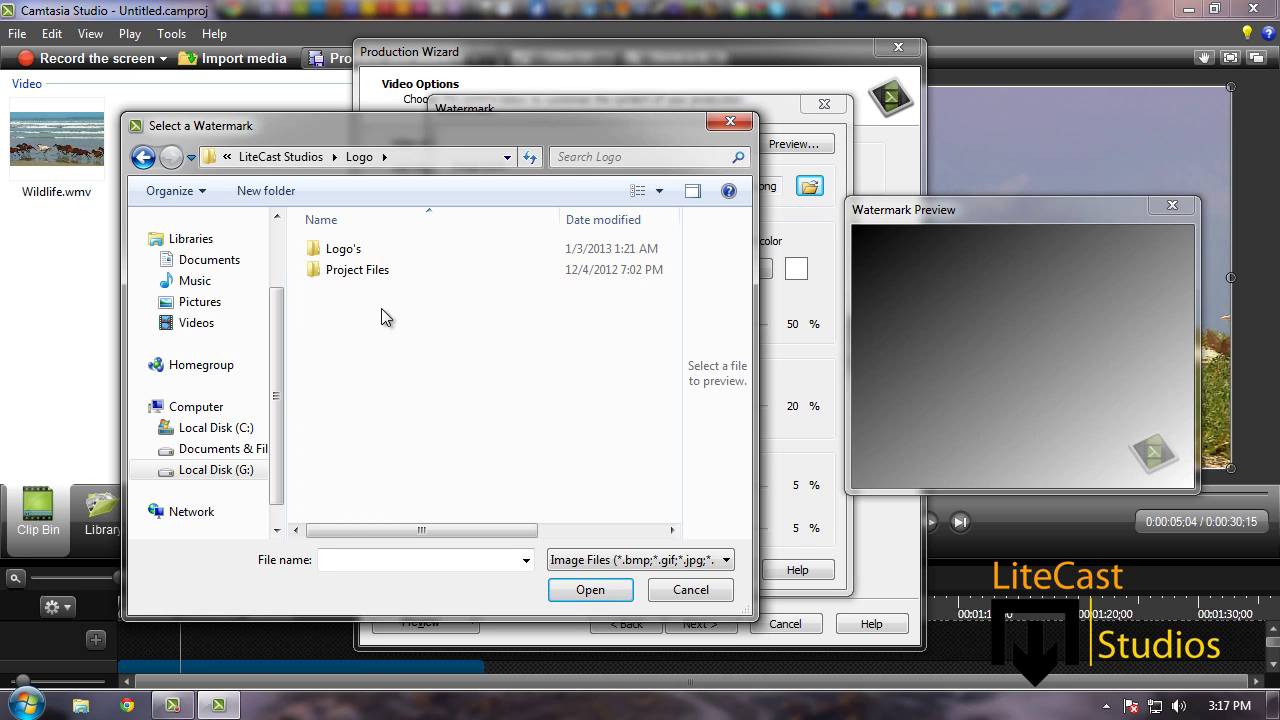
double_click(343, 250)
scroll(586, 330, down, 3)
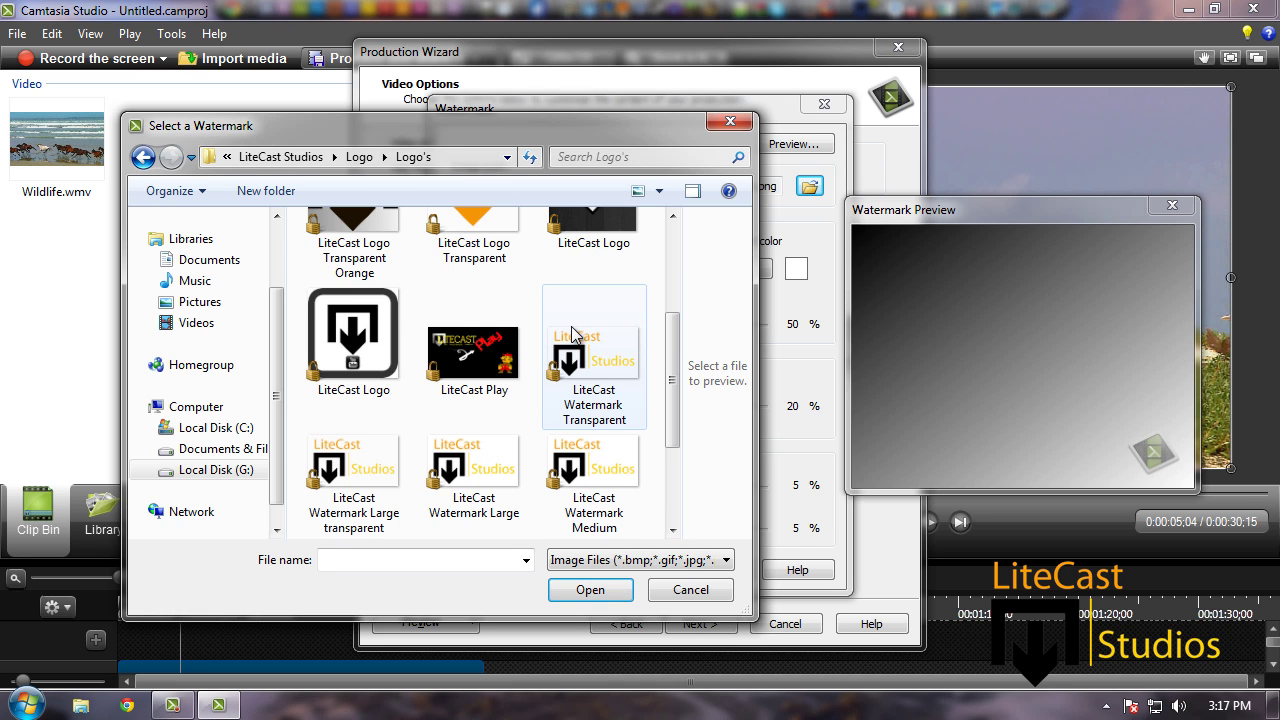
double_click(593, 374)
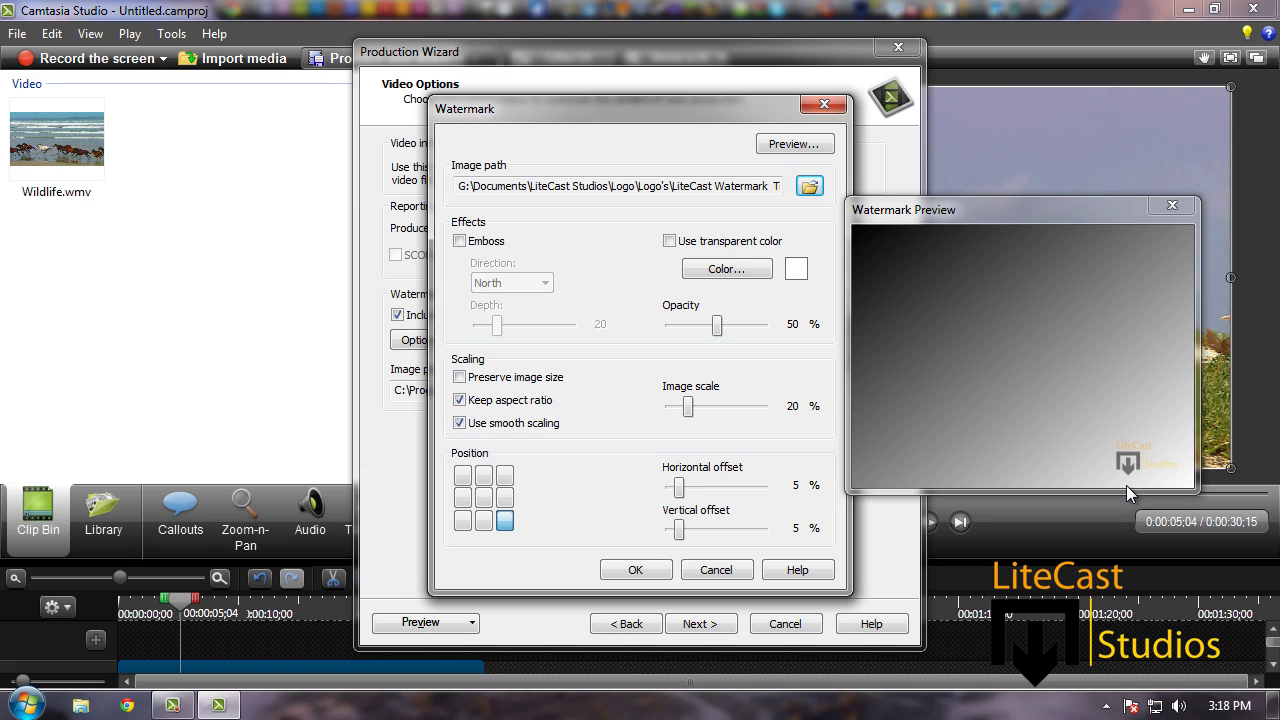
Set the watermark's opacity to 100%, try several positions, and accept it in the bottom-right corner of the video
drag(716, 333, 779, 332)
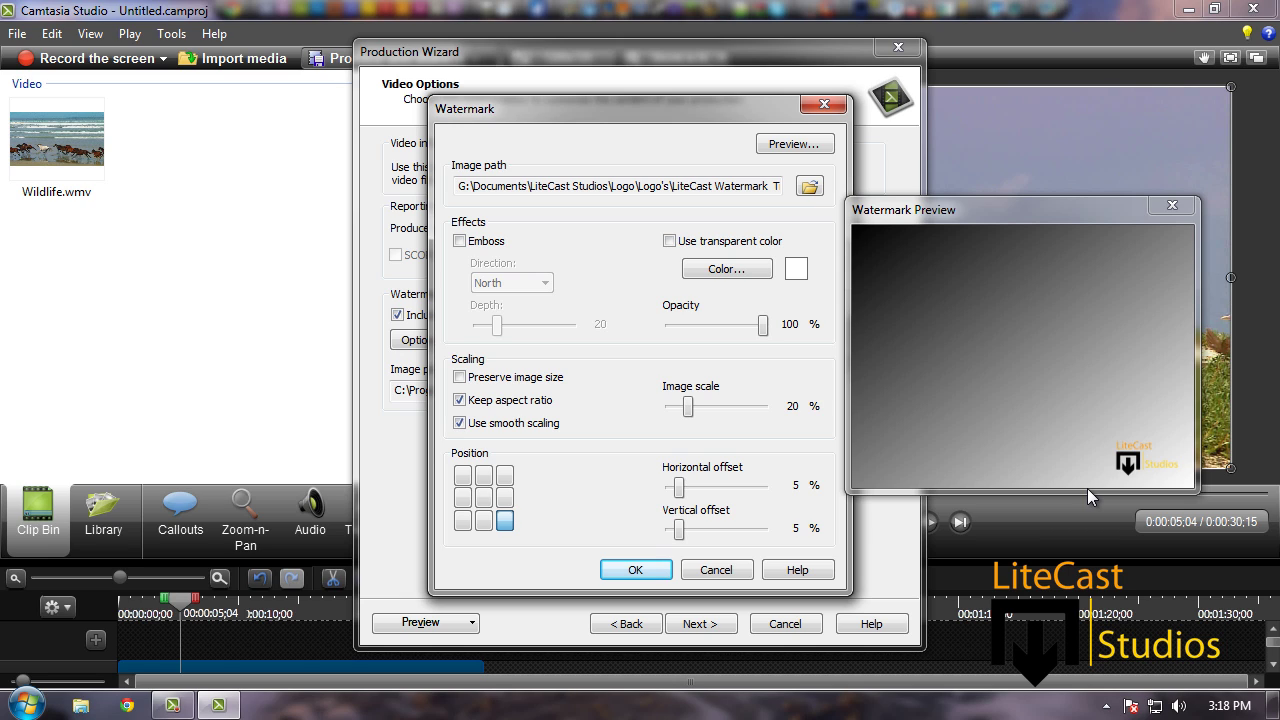
click(492, 498)
click(504, 476)
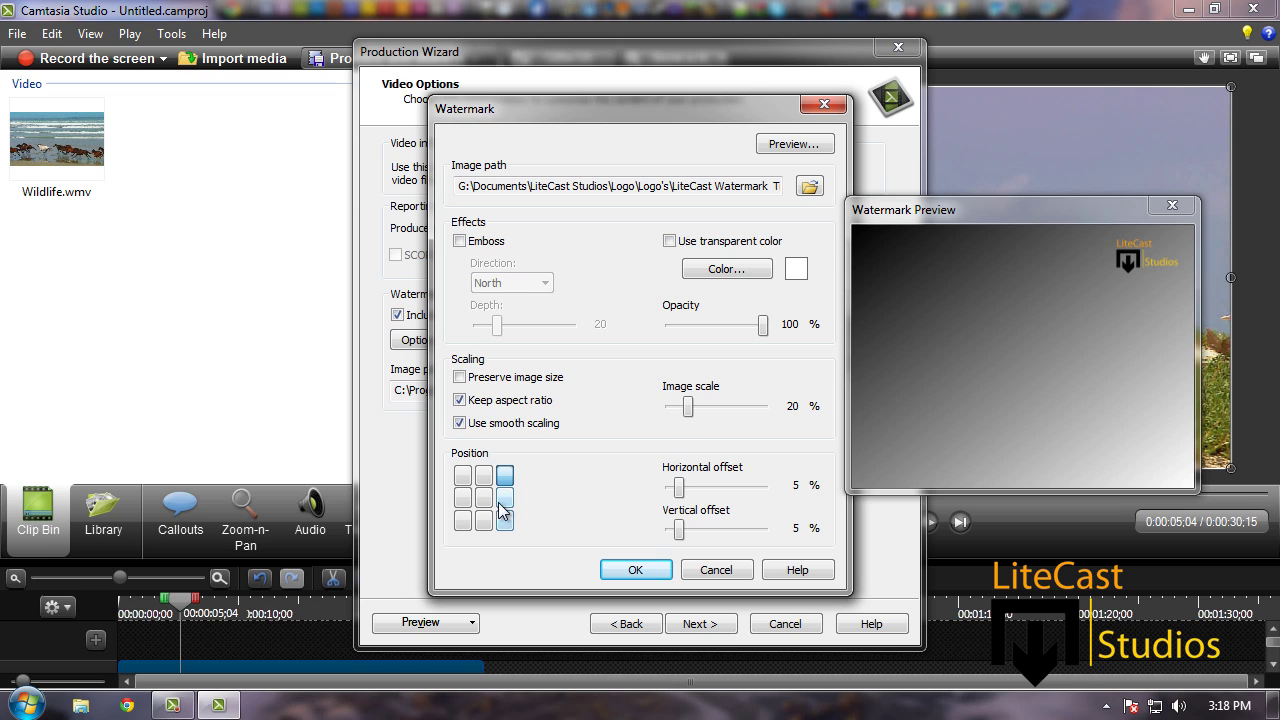
click(483, 500)
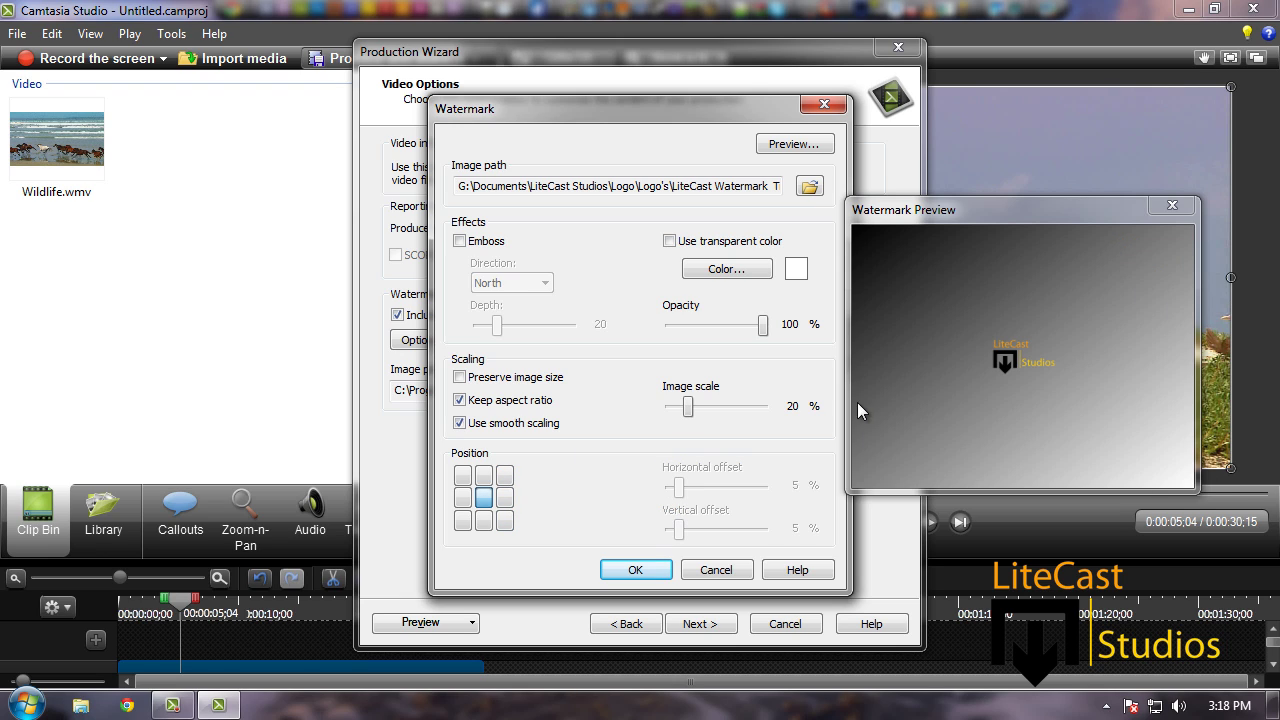
click(462, 476)
click(504, 476)
click(505, 522)
click(462, 521)
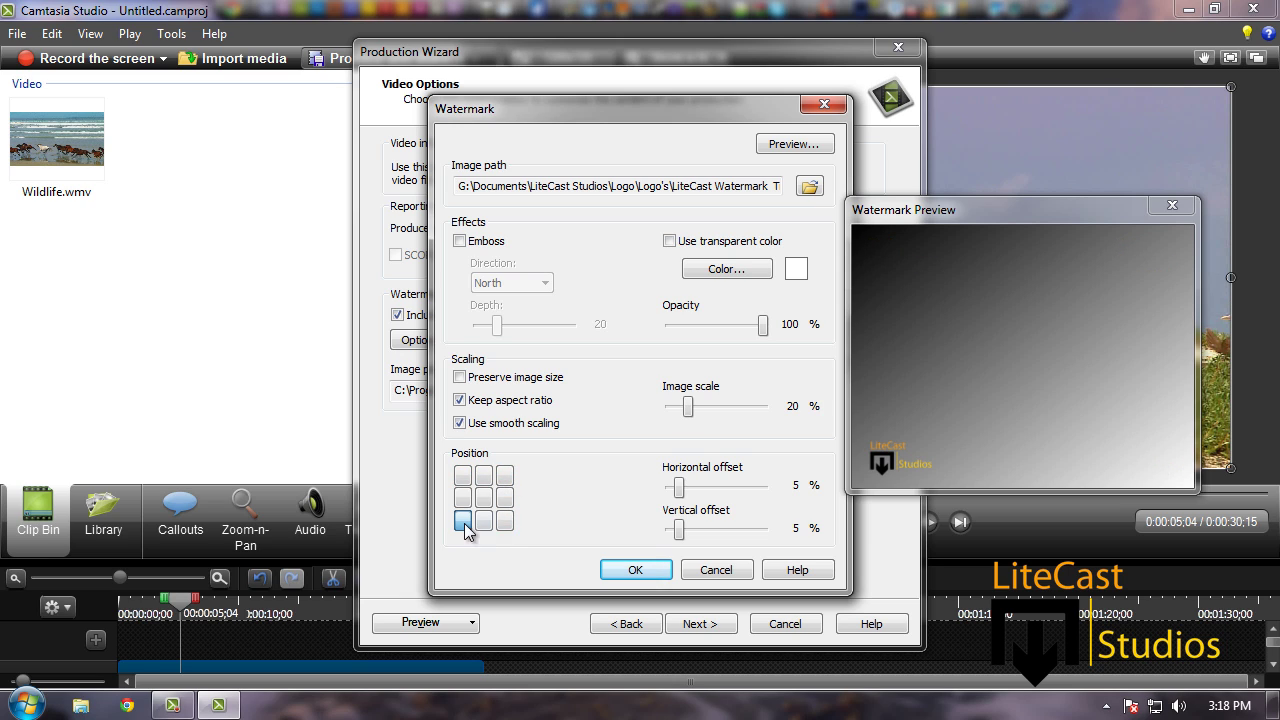
click(505, 521)
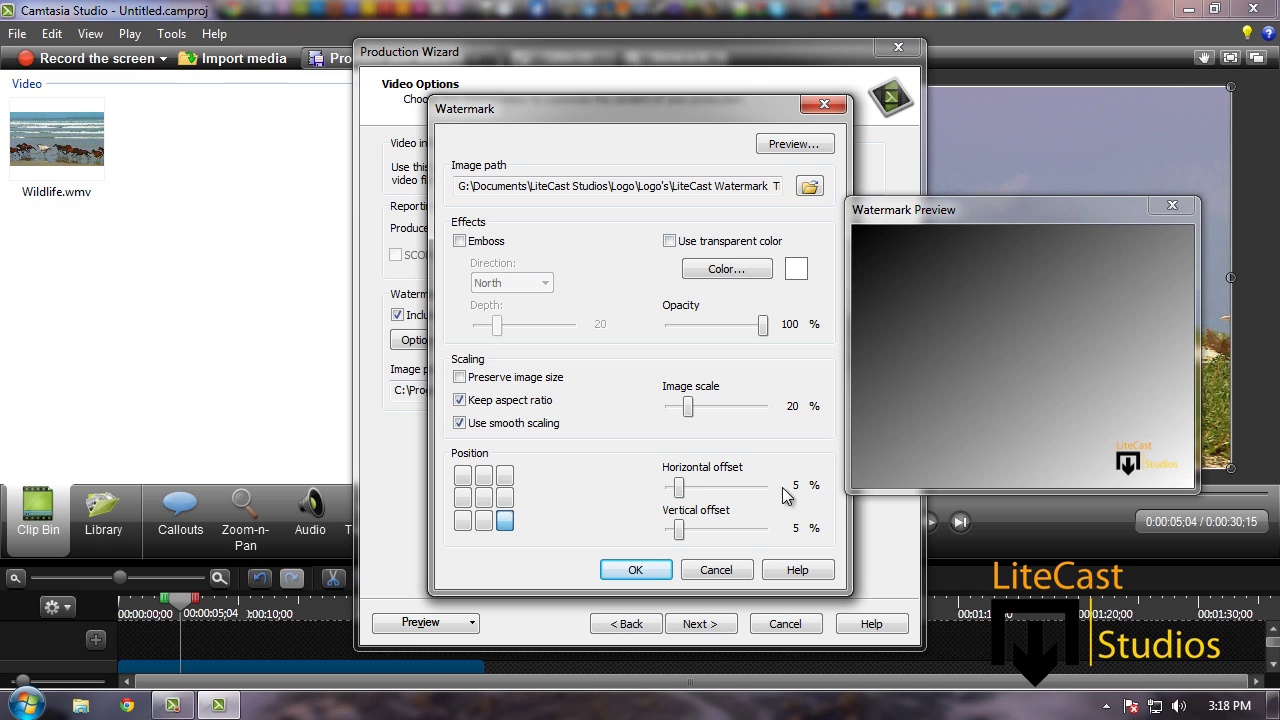
click(649, 570)
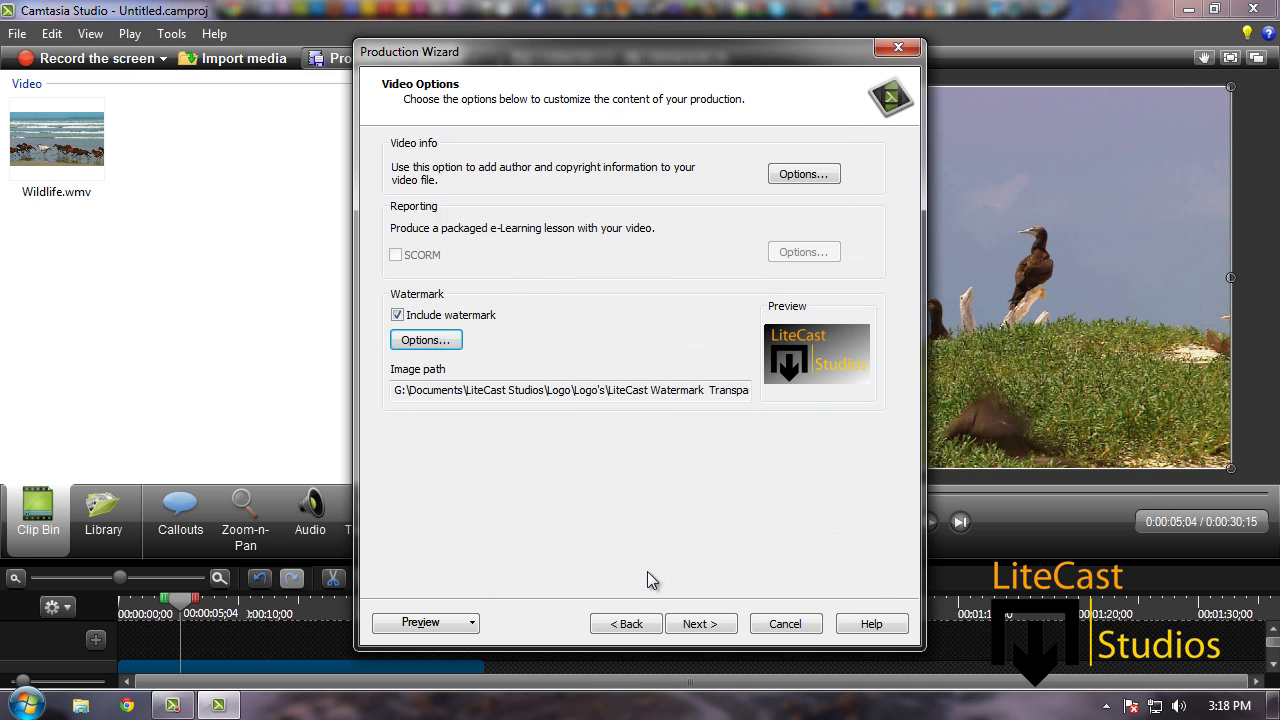
Continue to the output settings and save the production as Watermark Video in the Videos library's Logitech Webcam folder
click(688, 621)
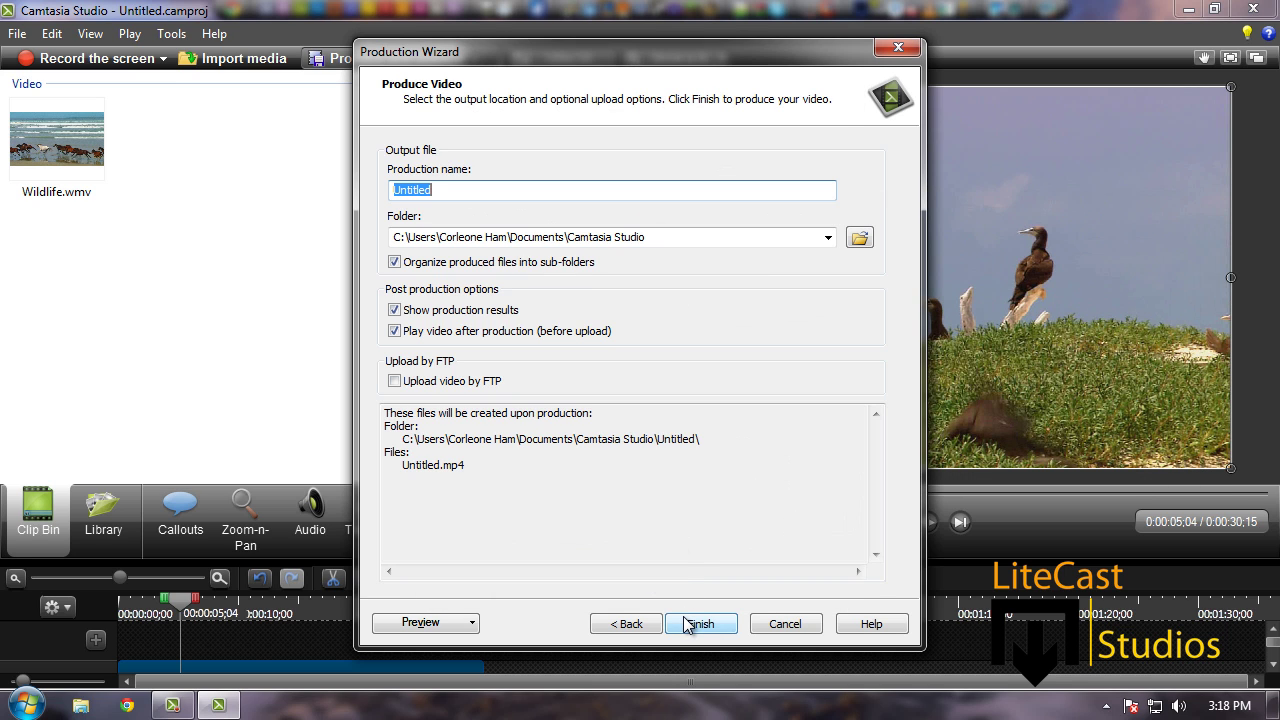
click(859, 237)
click(393, 229)
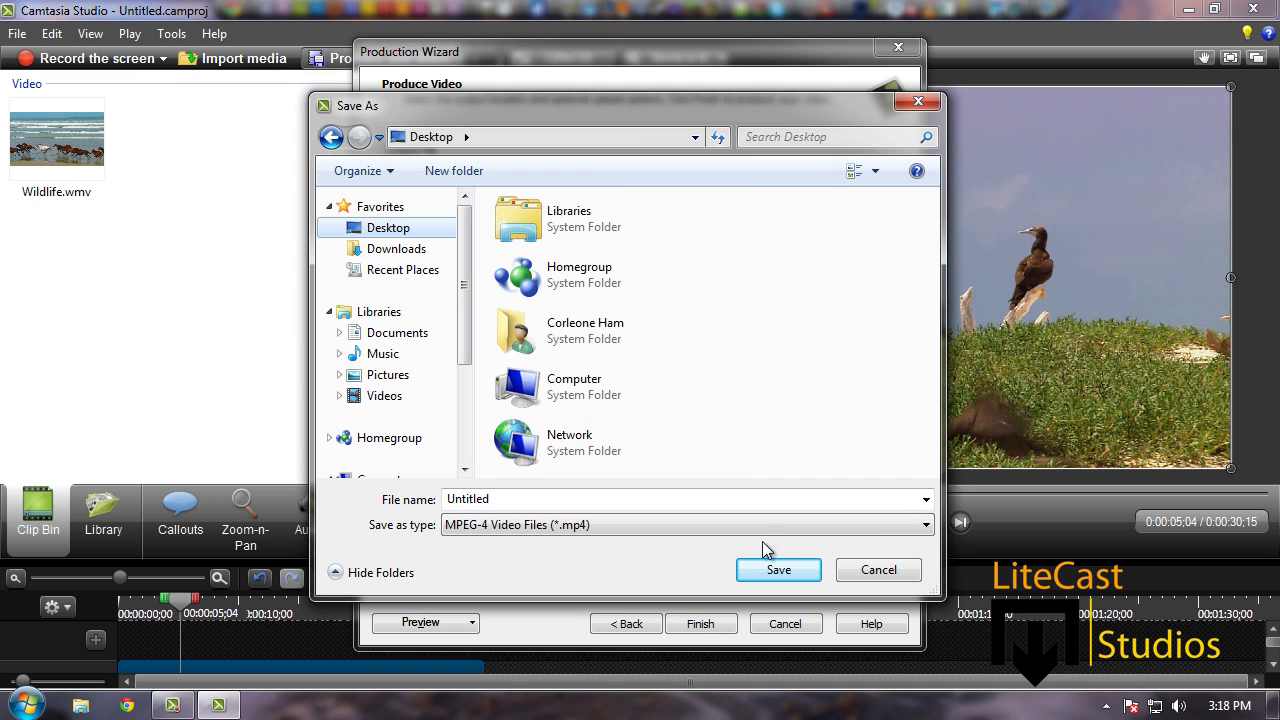
click(397, 333)
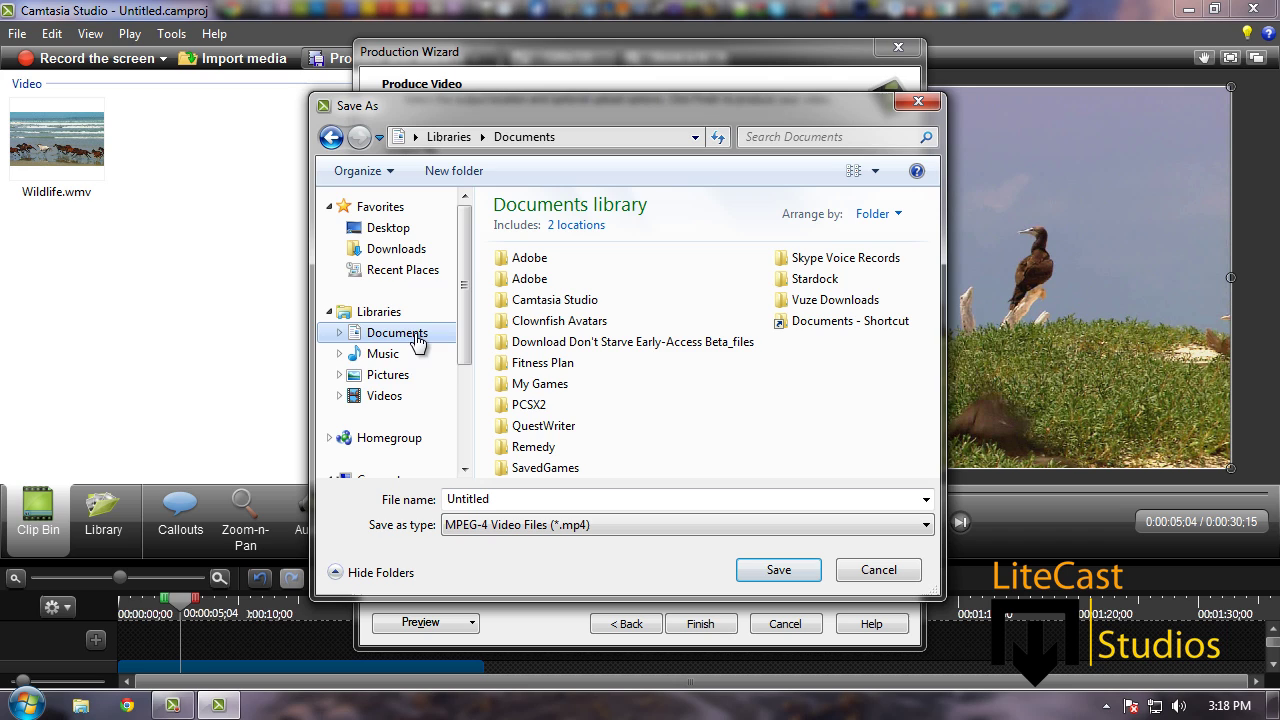
click(390, 396)
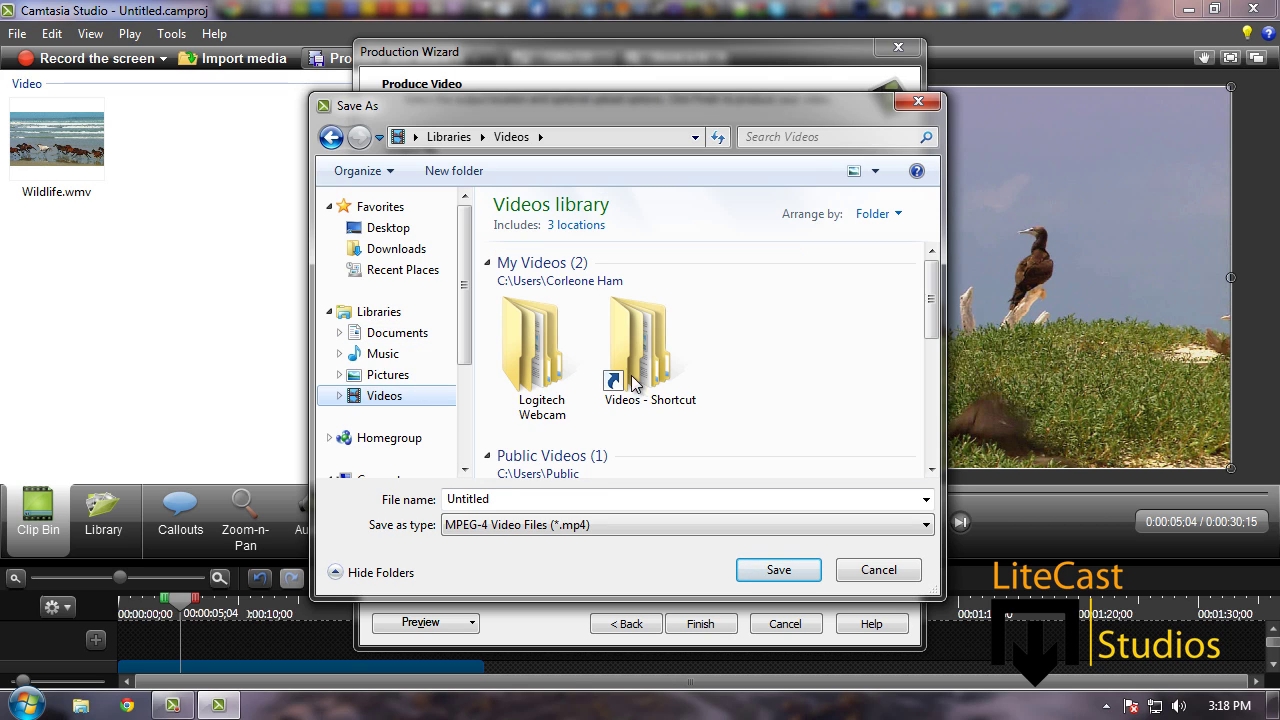
double_click(529, 378)
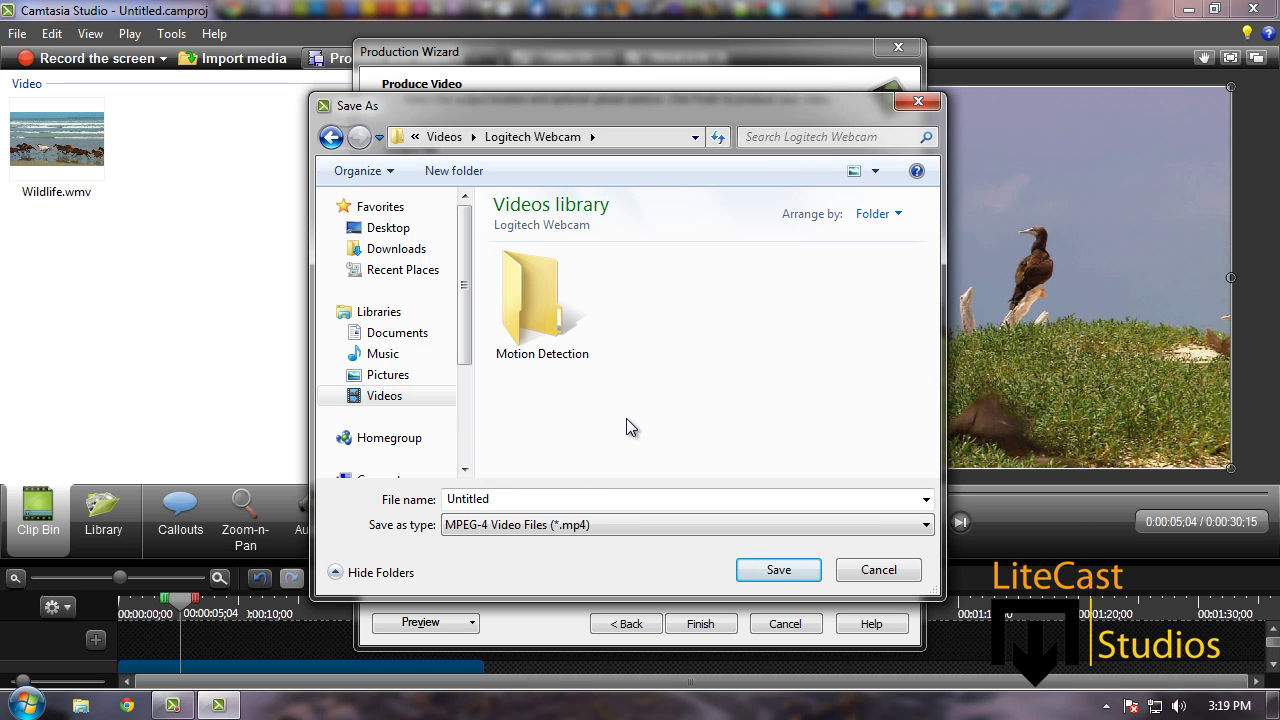
double_click(655, 498)
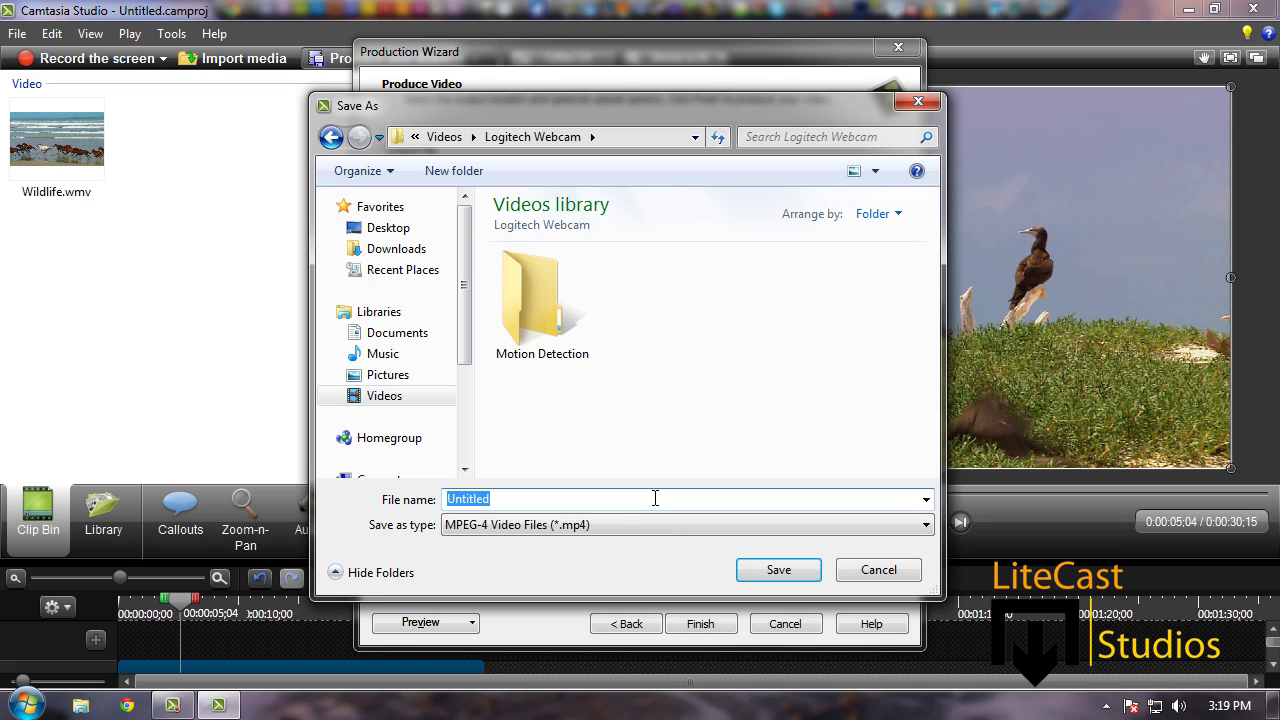
text(Watermark Video)
click(785, 562)
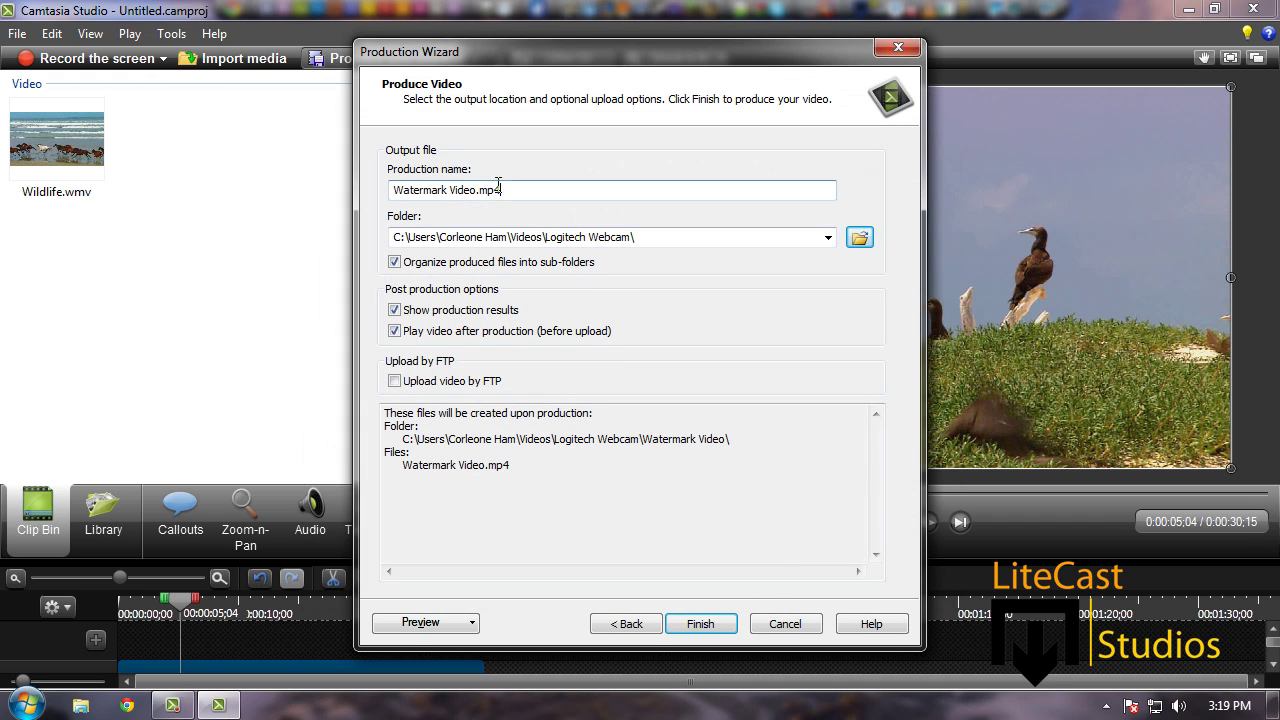
Remove the .mp4 extension from the production name and start producing the video, moving the rendering progress window aside
drag(501, 189, 472, 189)
key(BackSpace)
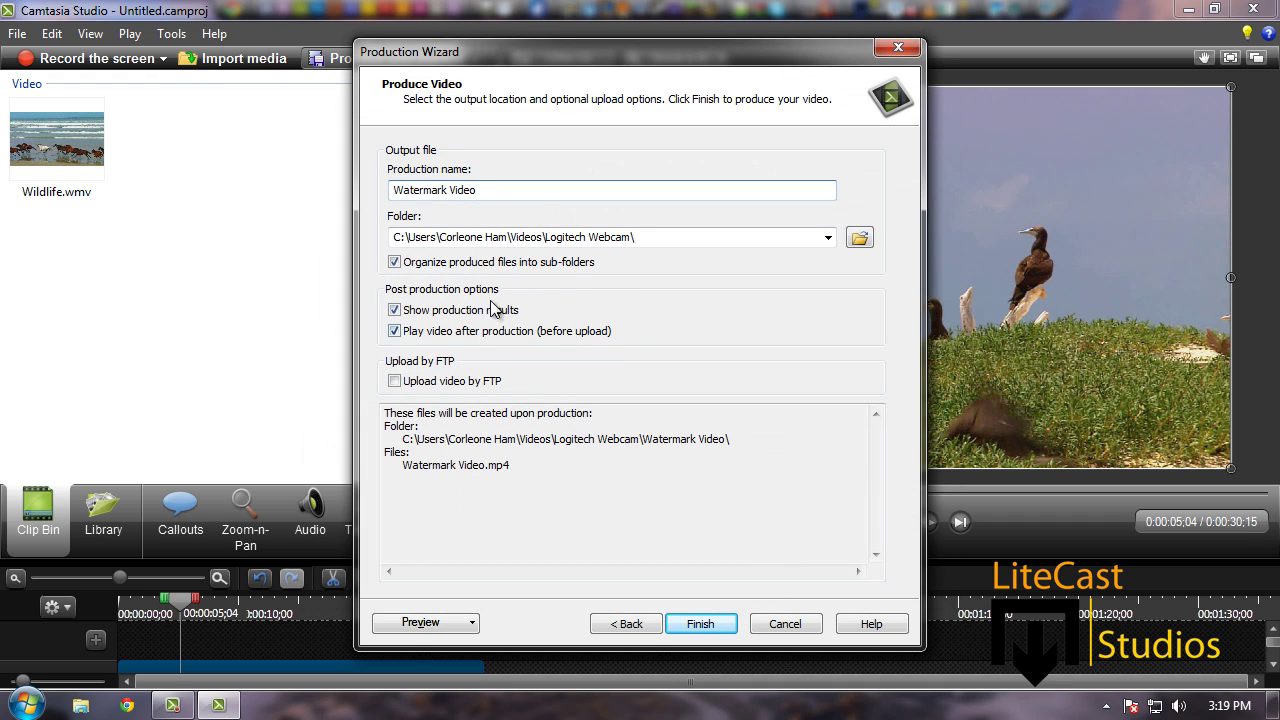
click(700, 624)
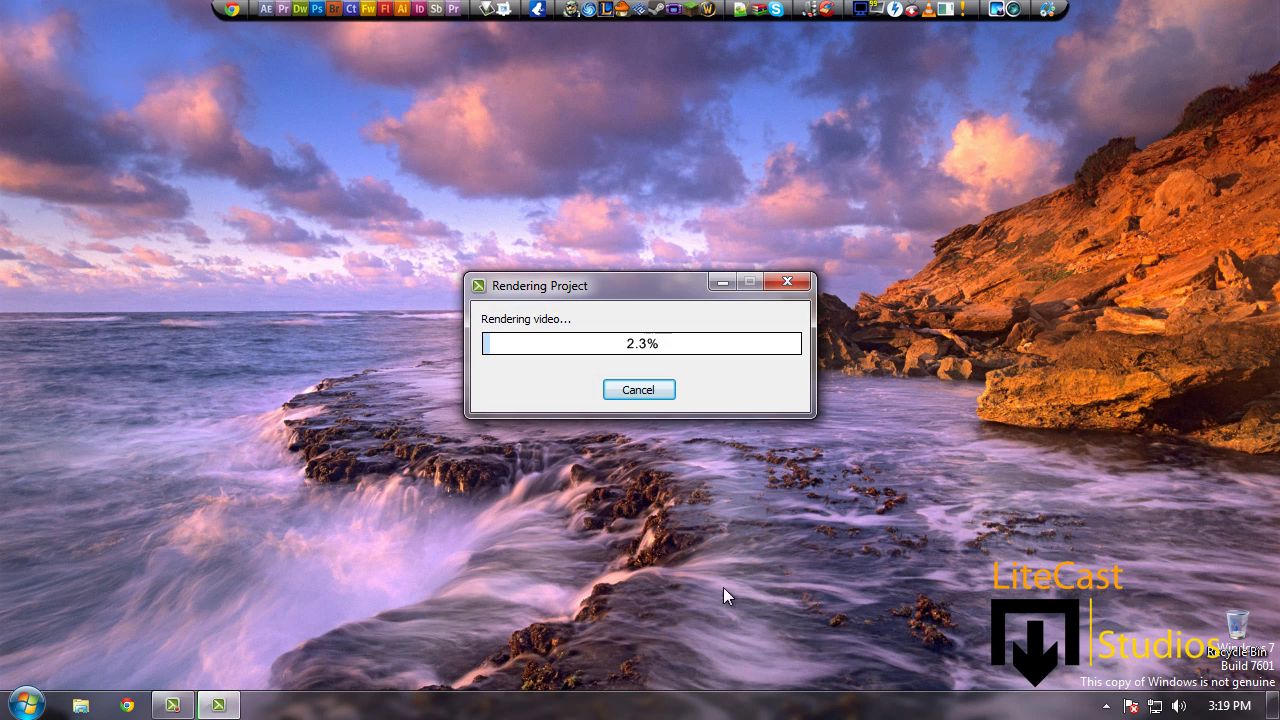
drag(642, 297, 1111, 563)
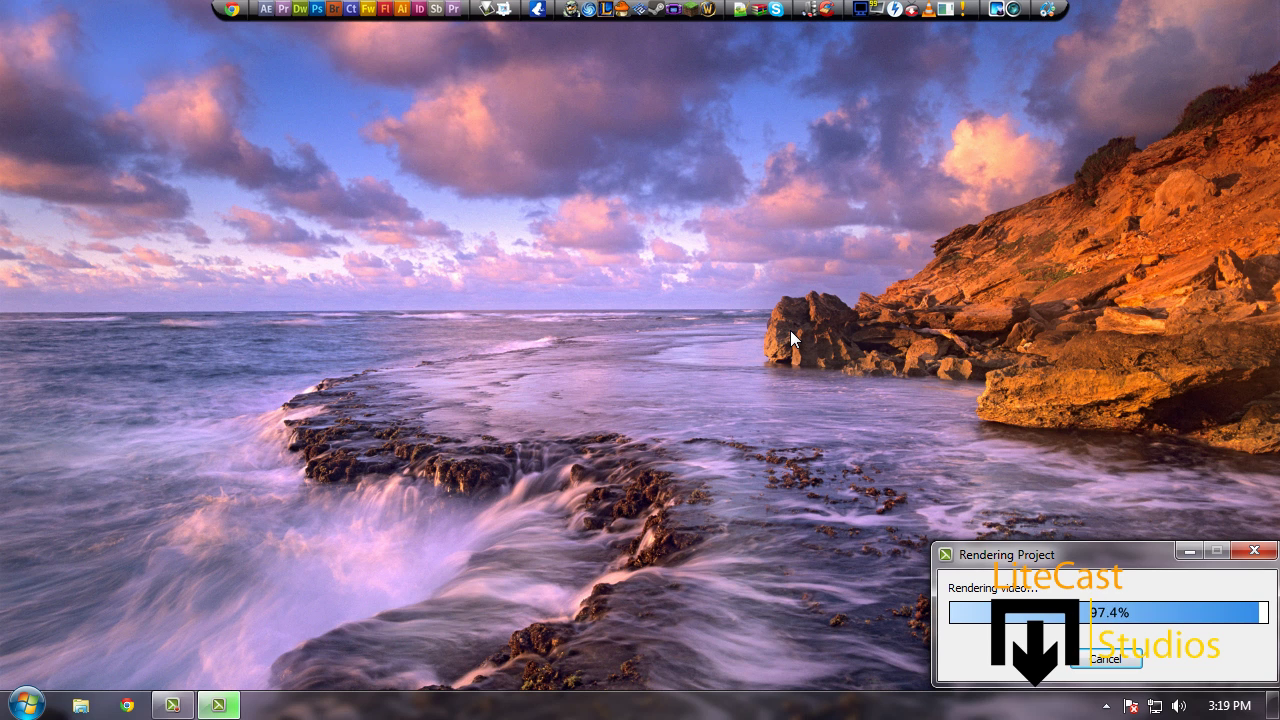
Open the Videos library, check the watermark in the produced video at full screen in VLC media player, and review the production results
click(81, 705)
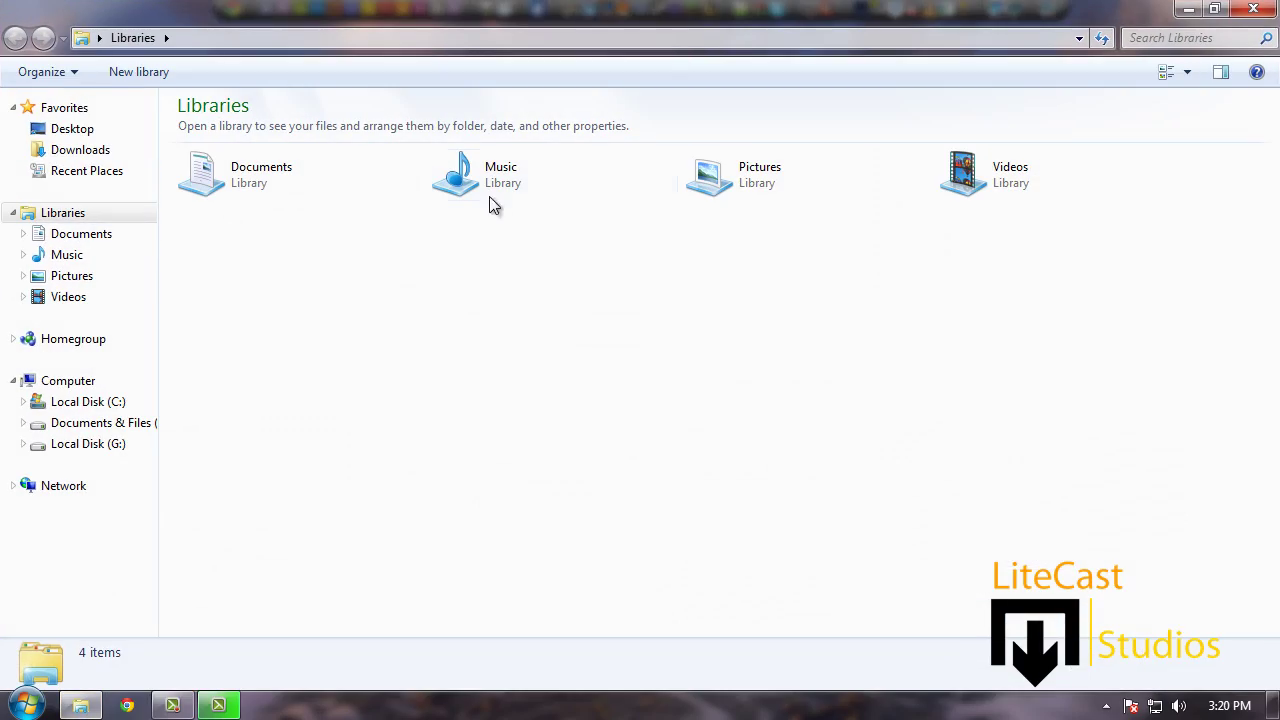
double_click(978, 184)
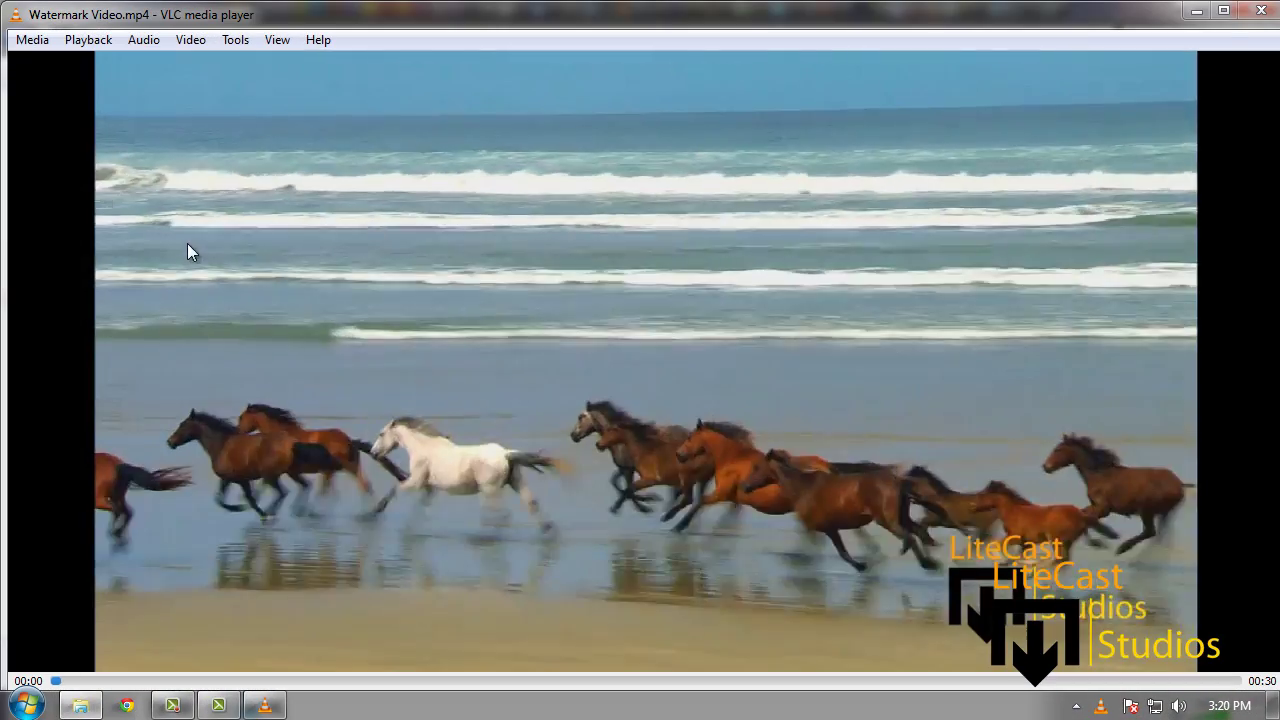
double_click(1136, 129)
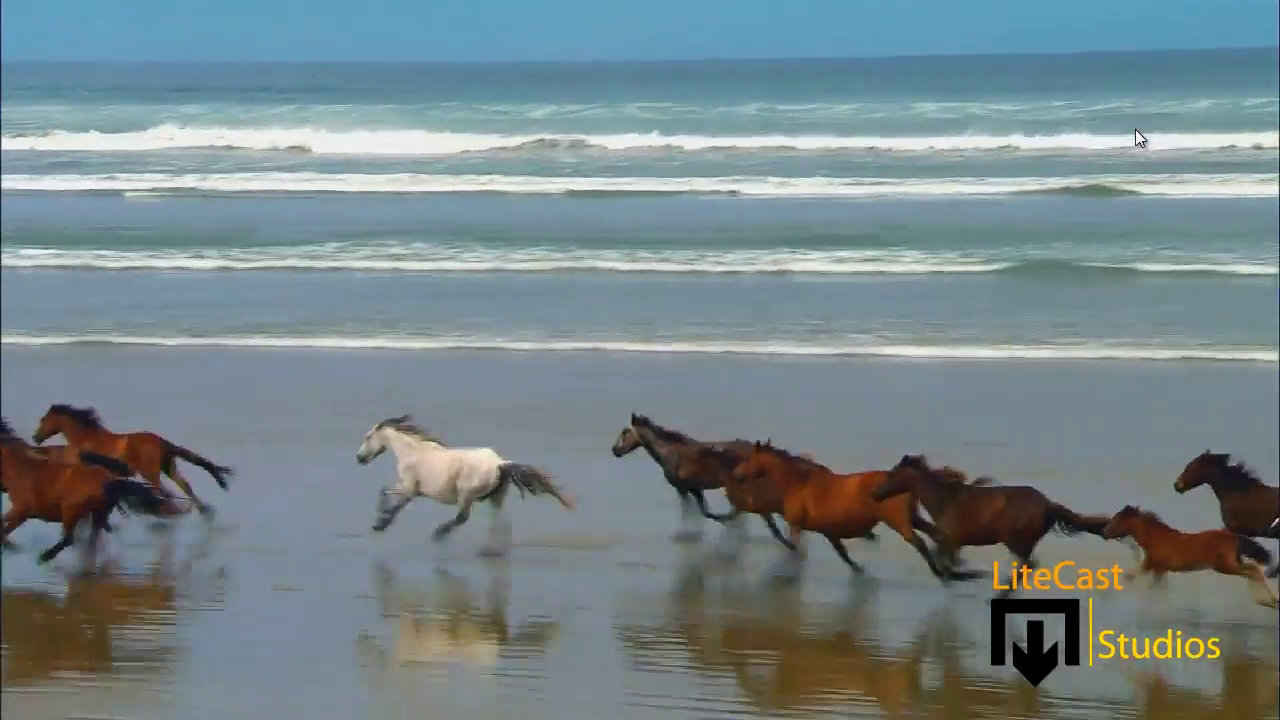
mouse_move(1008, 212)
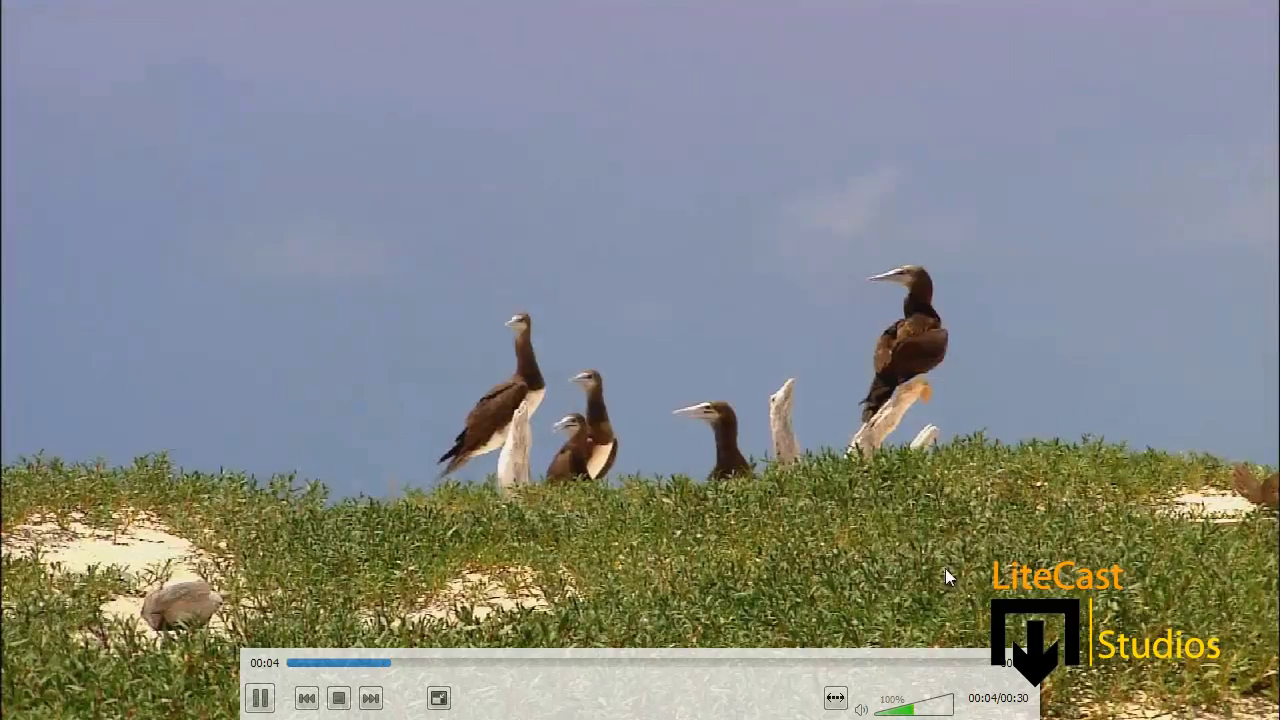
click(895, 710)
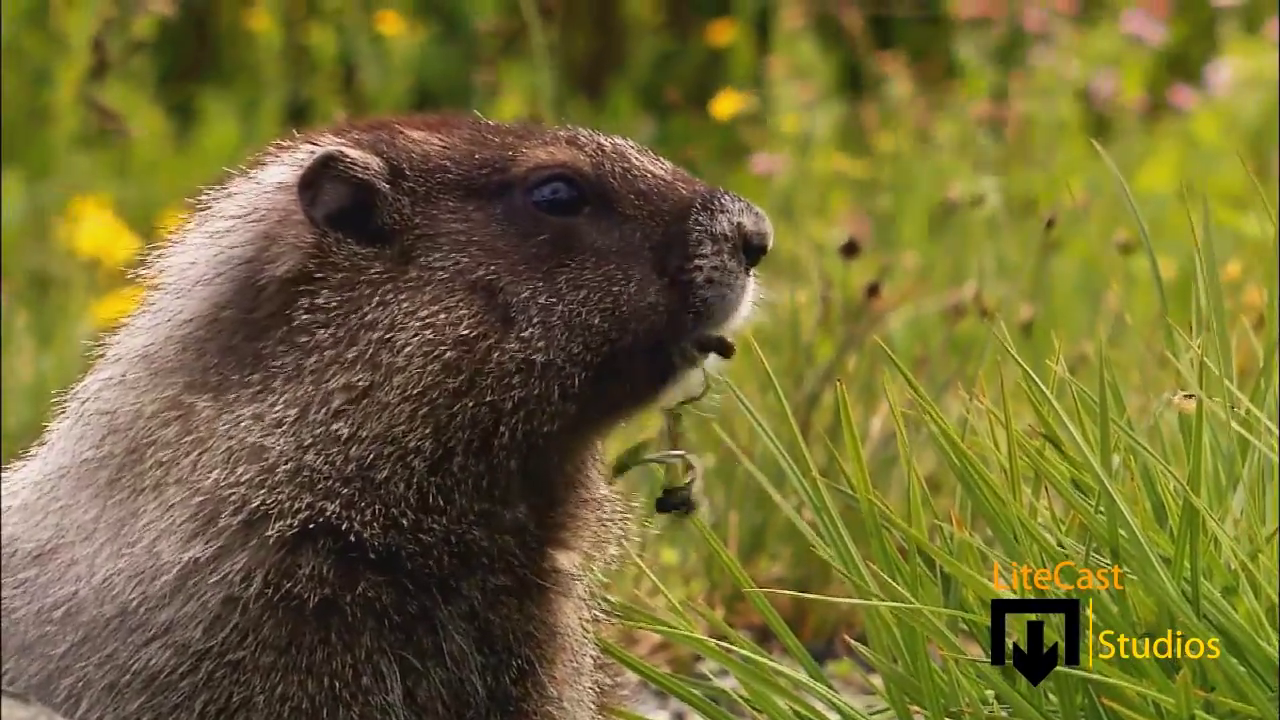
double_click(973, 529)
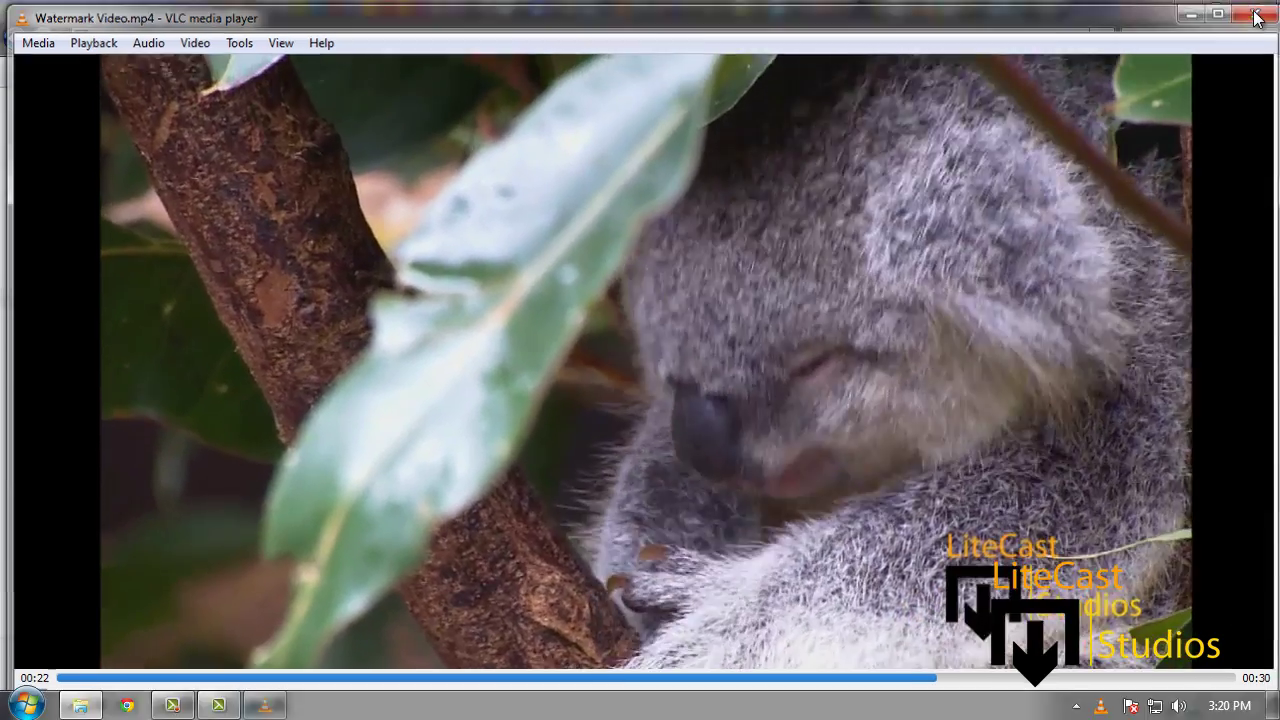
click(1257, 18)
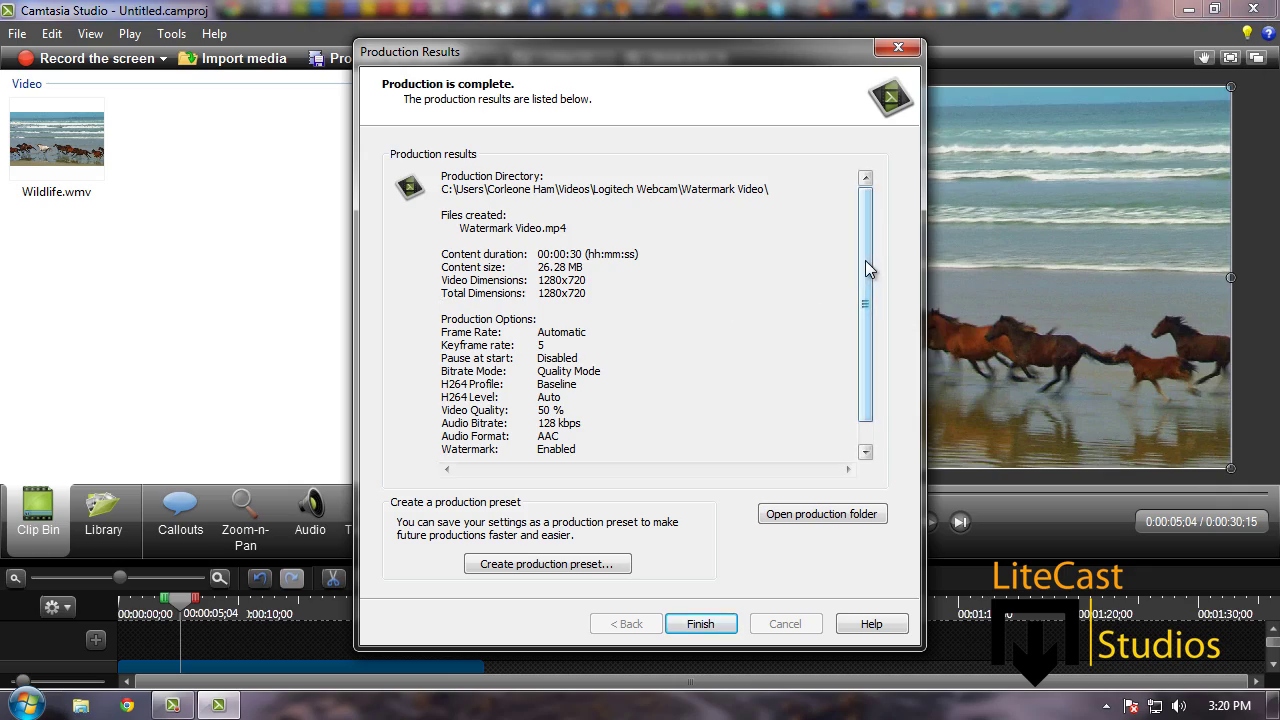
drag(865, 262, 864, 330)
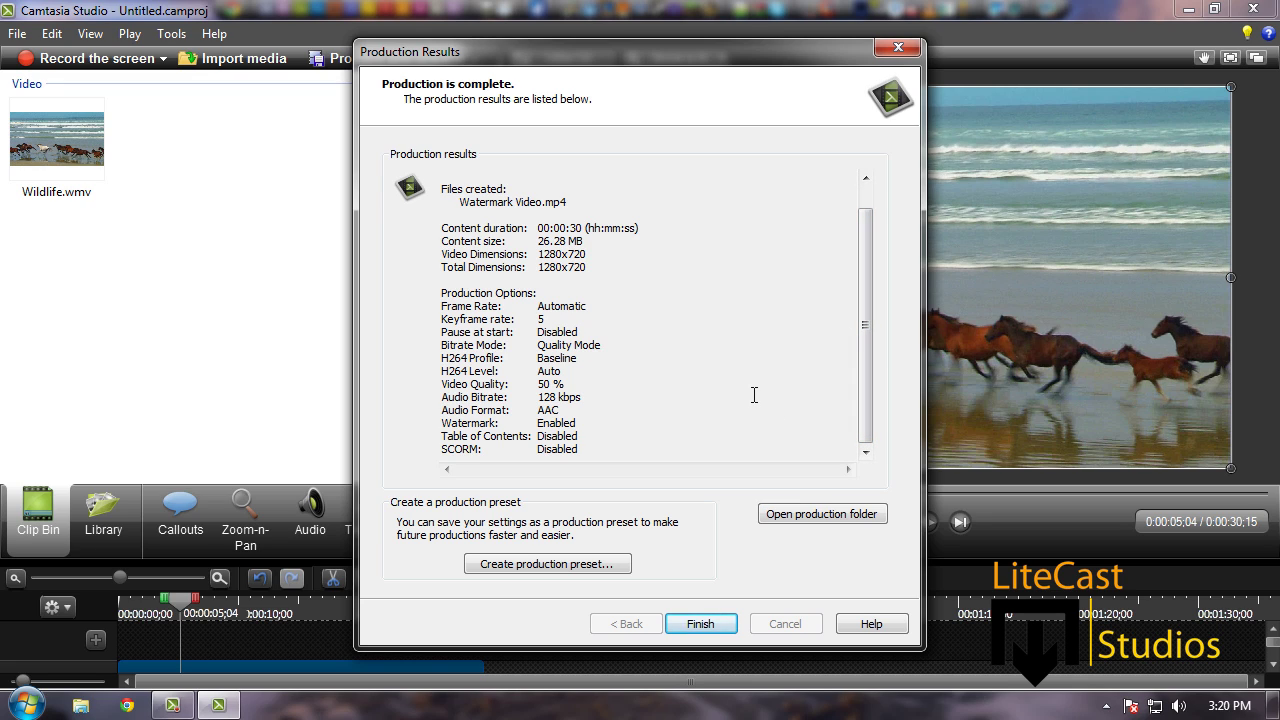